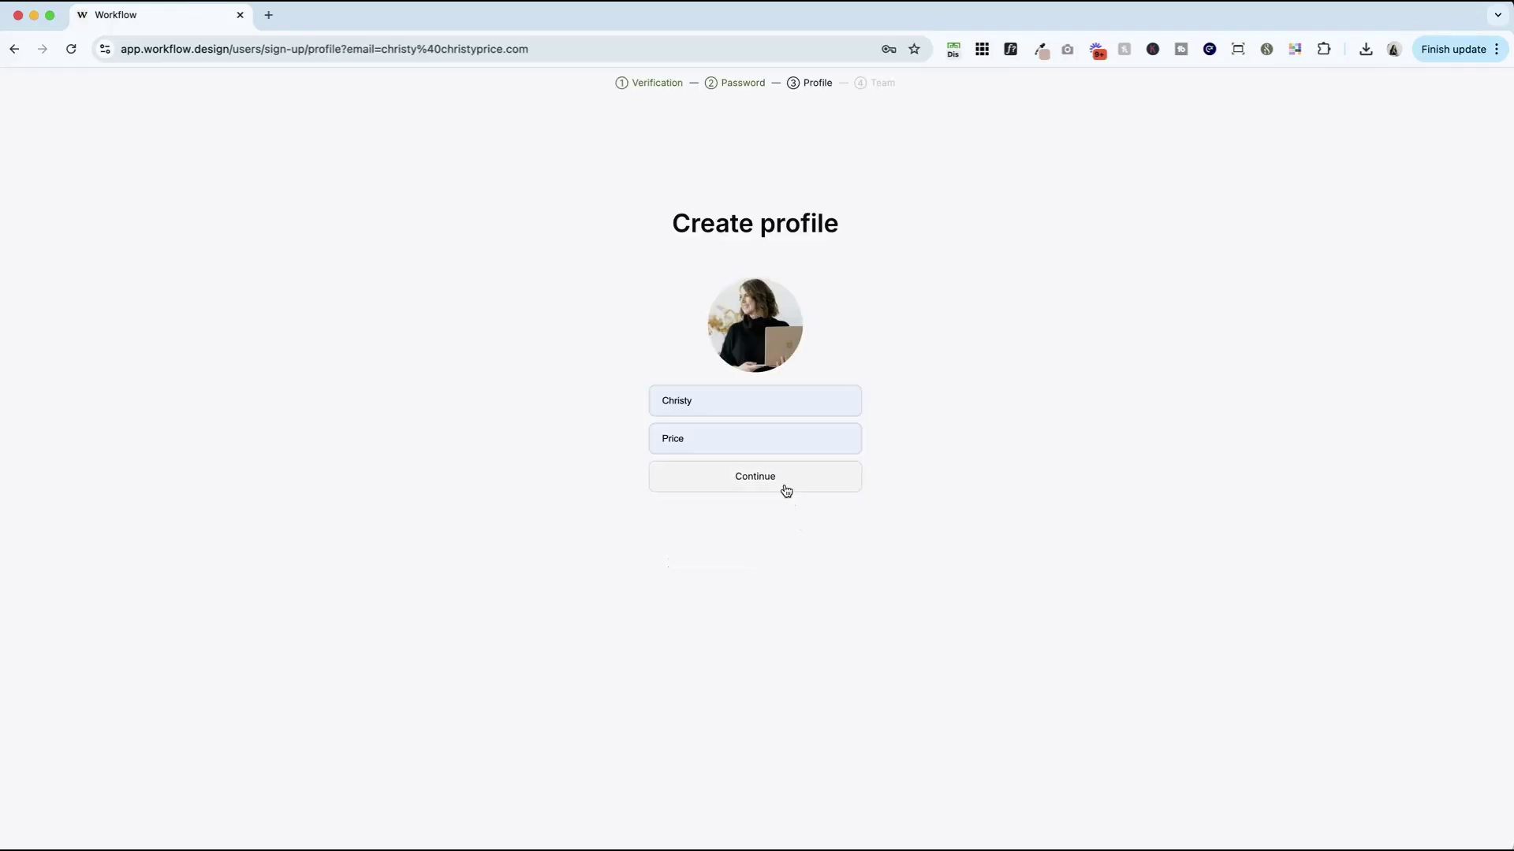
# Submit the profile, team name and logo, allow browser notifications, and skip the welcome message
pyautogui.click(773, 485)
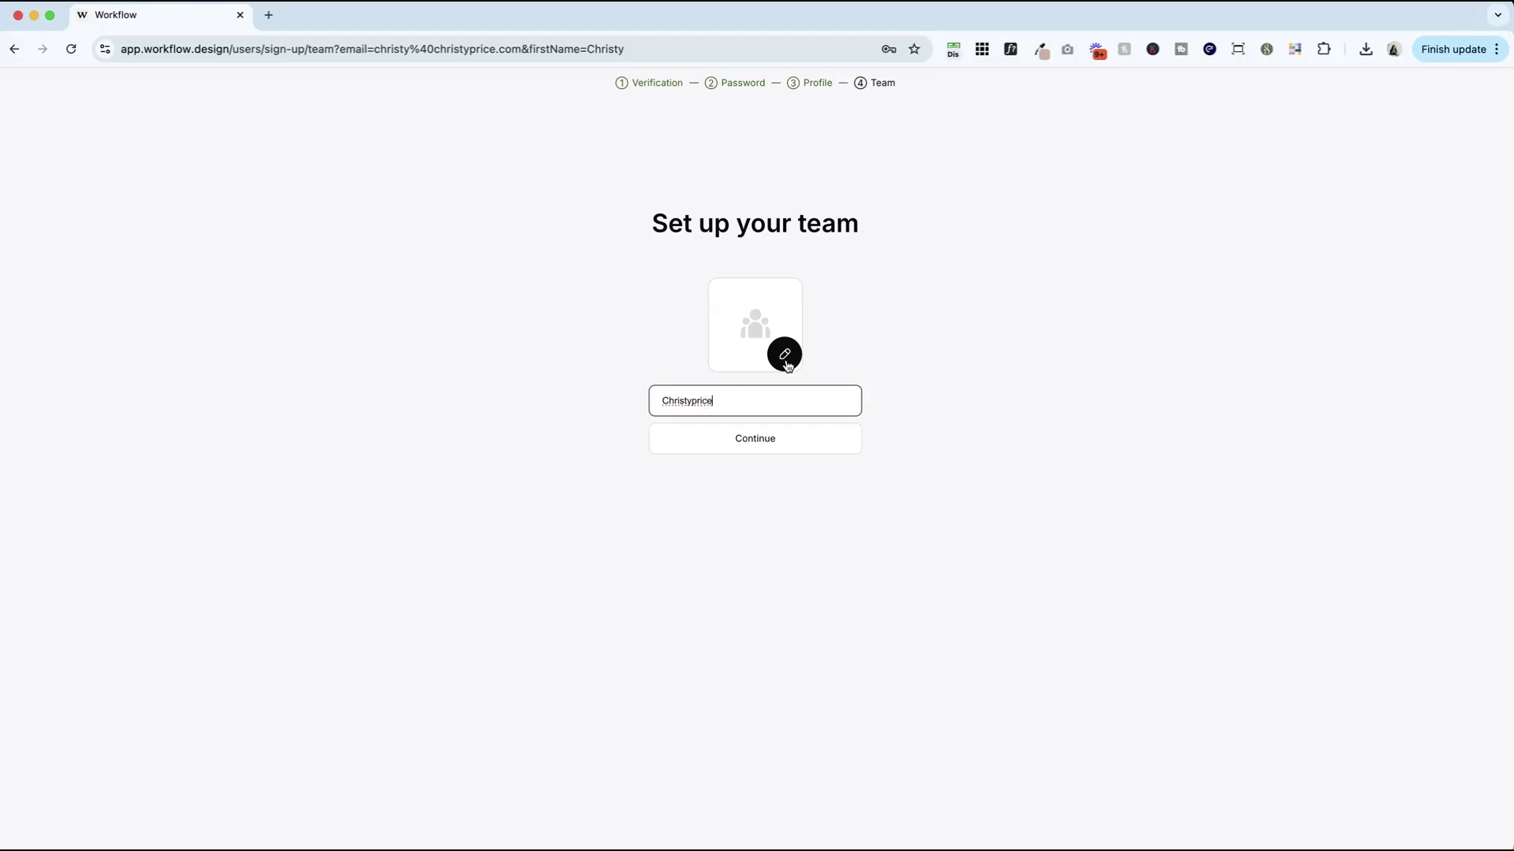
pyautogui.click(785, 358)
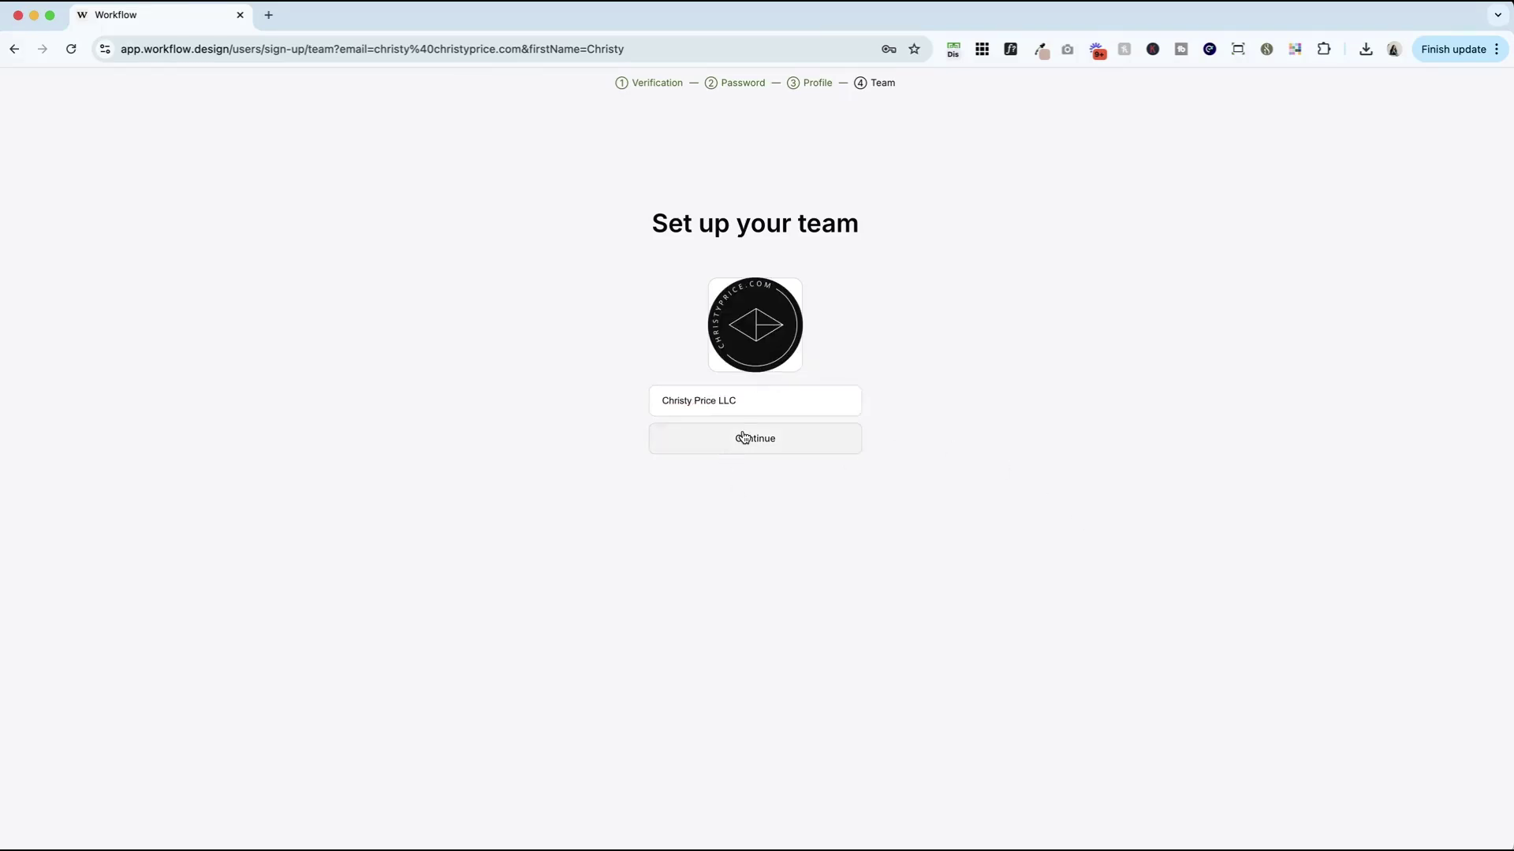
pyautogui.click(744, 436)
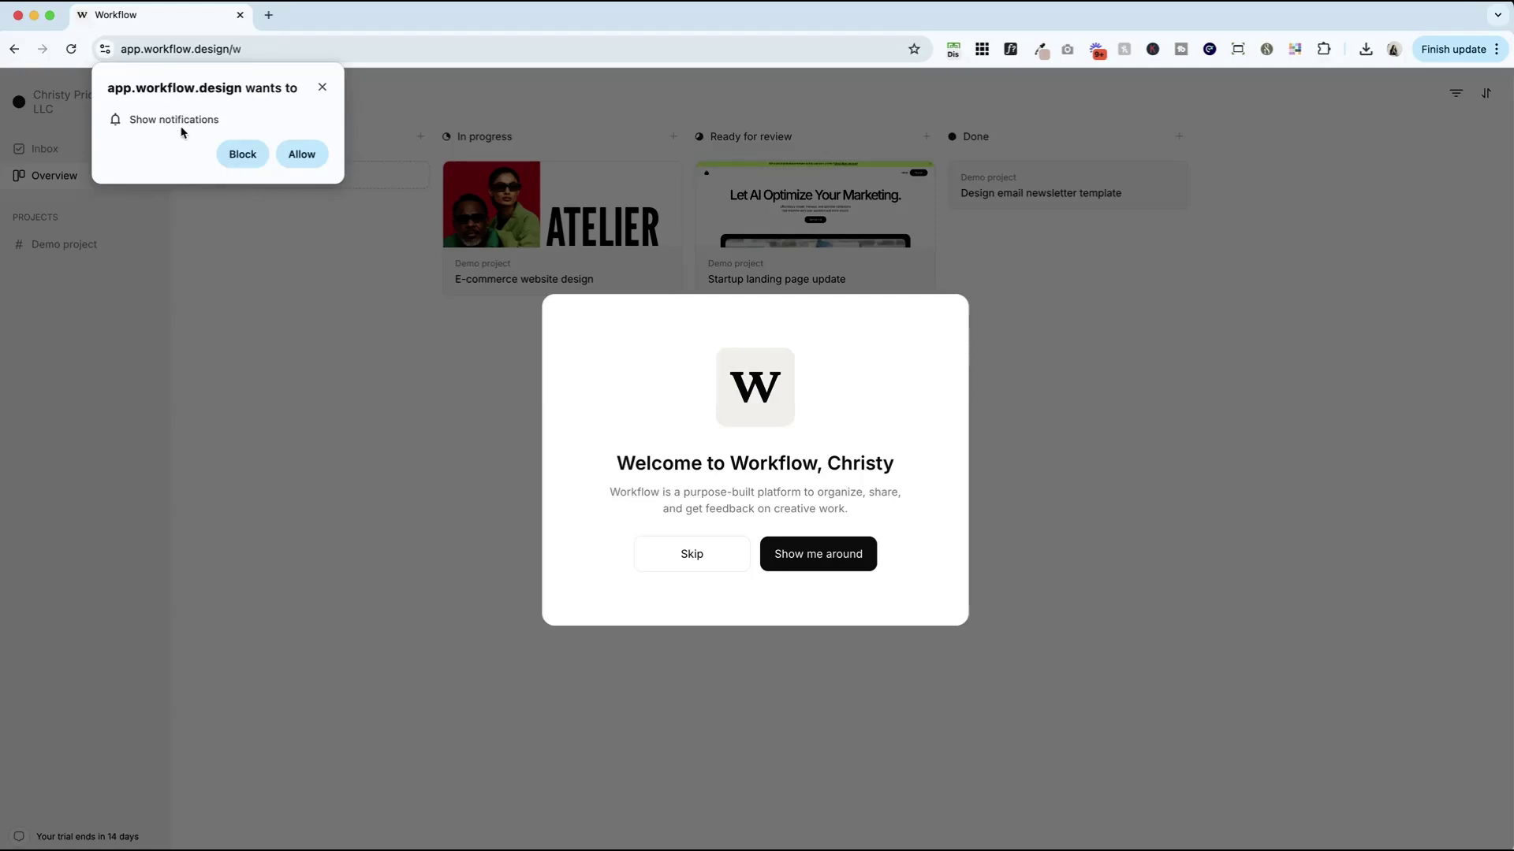
pyautogui.click(302, 155)
pyautogui.click(691, 553)
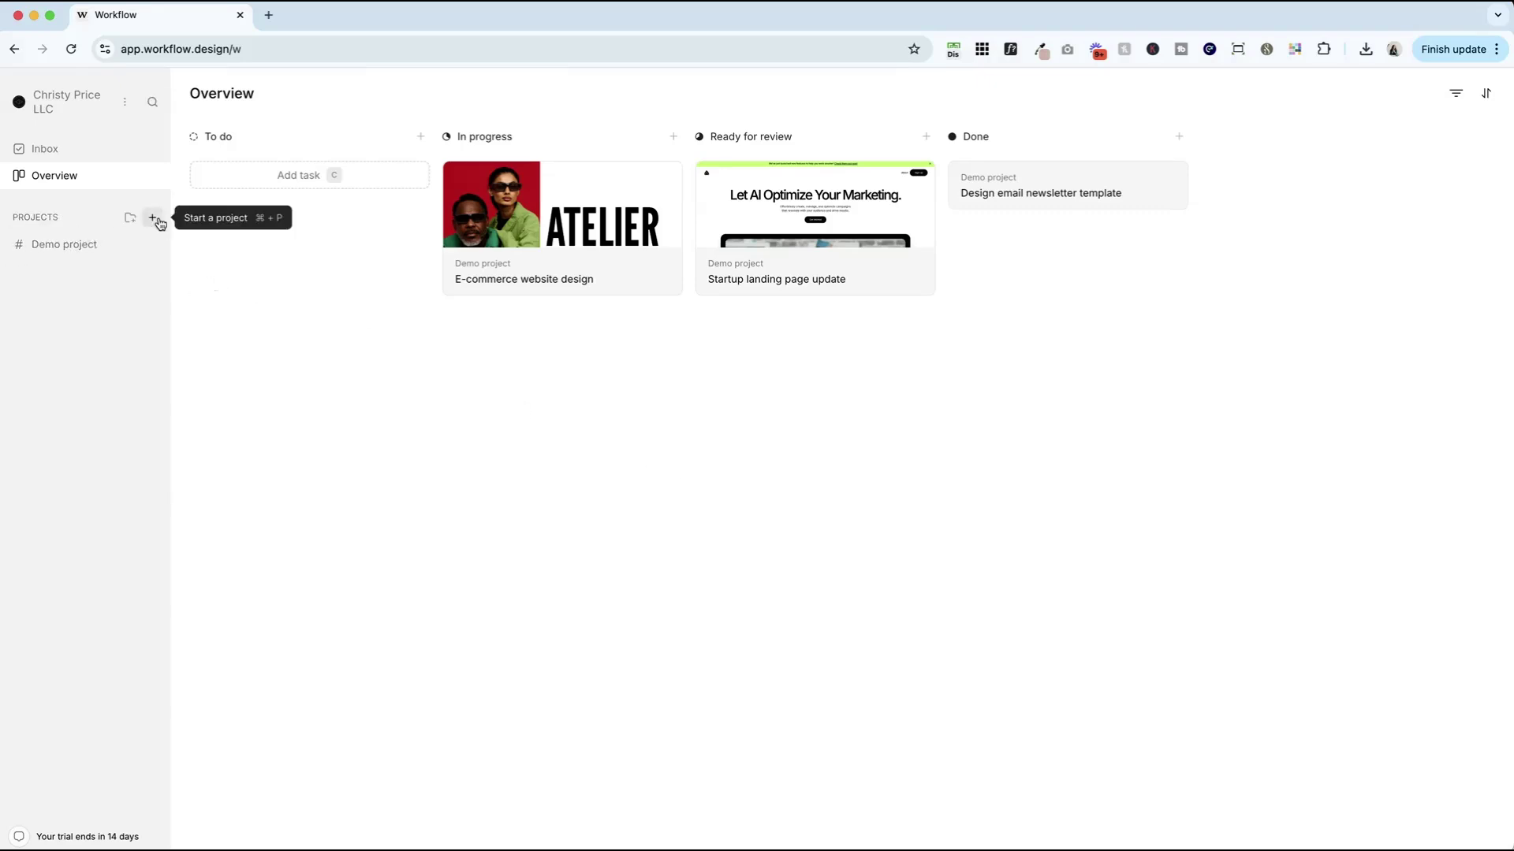
# Create the 'Jane Doe' project with the briefing 'Info about project' and continue past Members
pyautogui.click(155, 220)
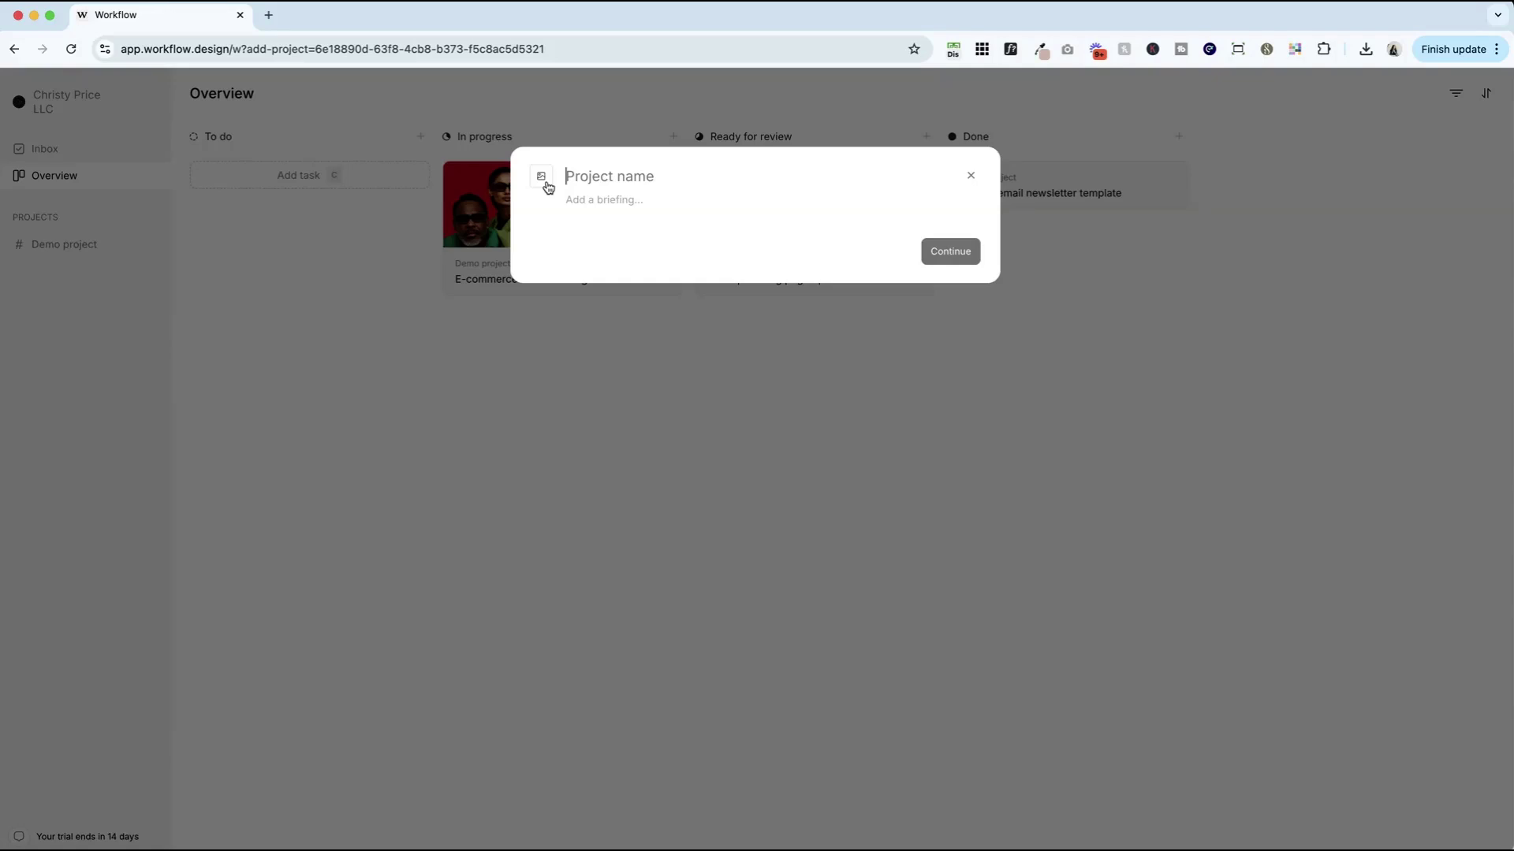
pyautogui.write('Jane Doe')
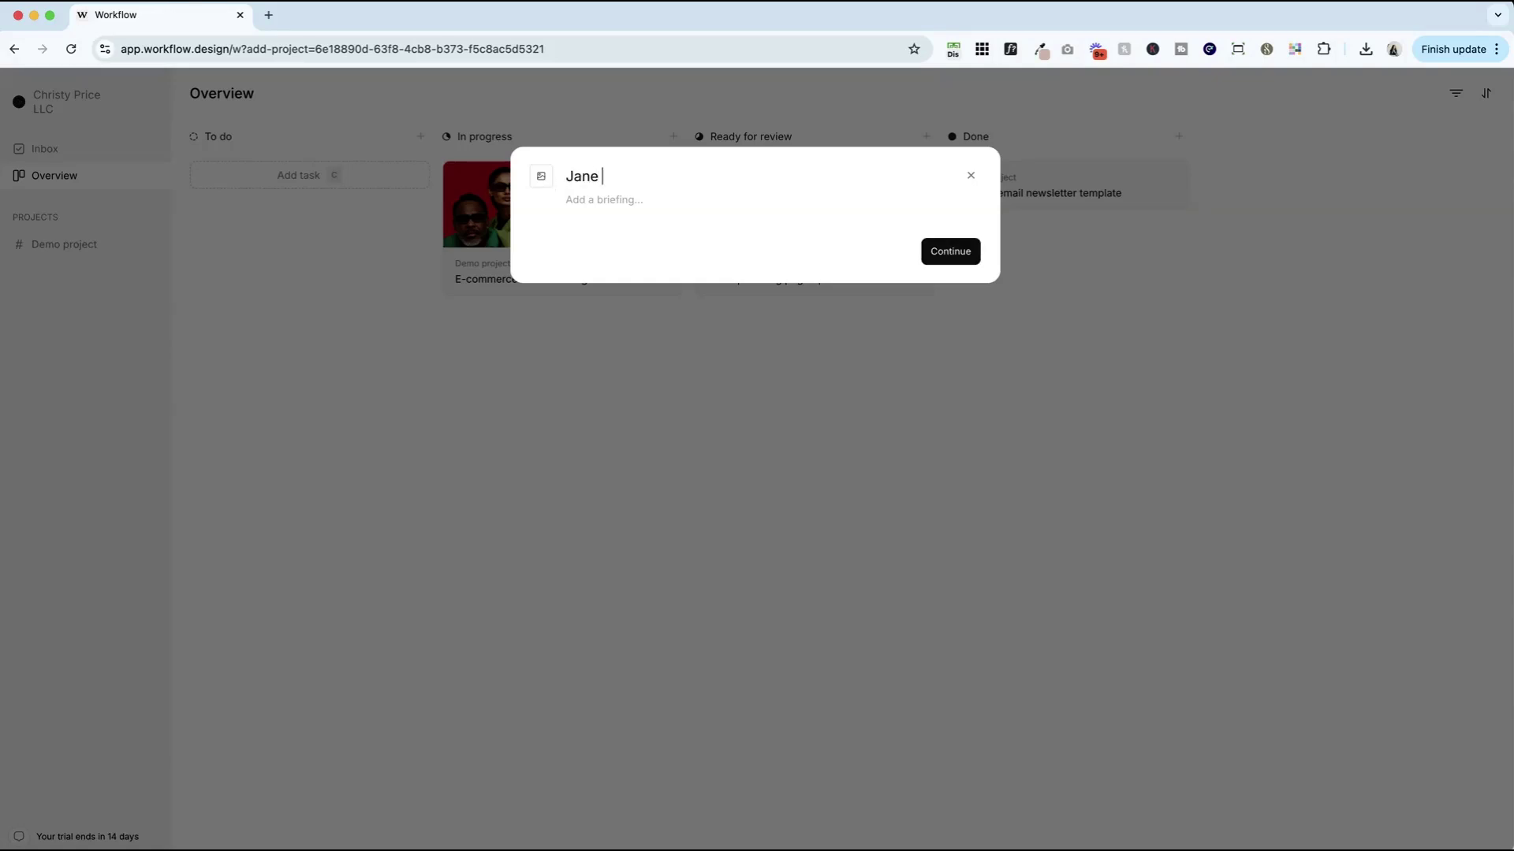
pyautogui.press('Tab')
pyautogui.write('Info about project')
pyautogui.click(949, 251)
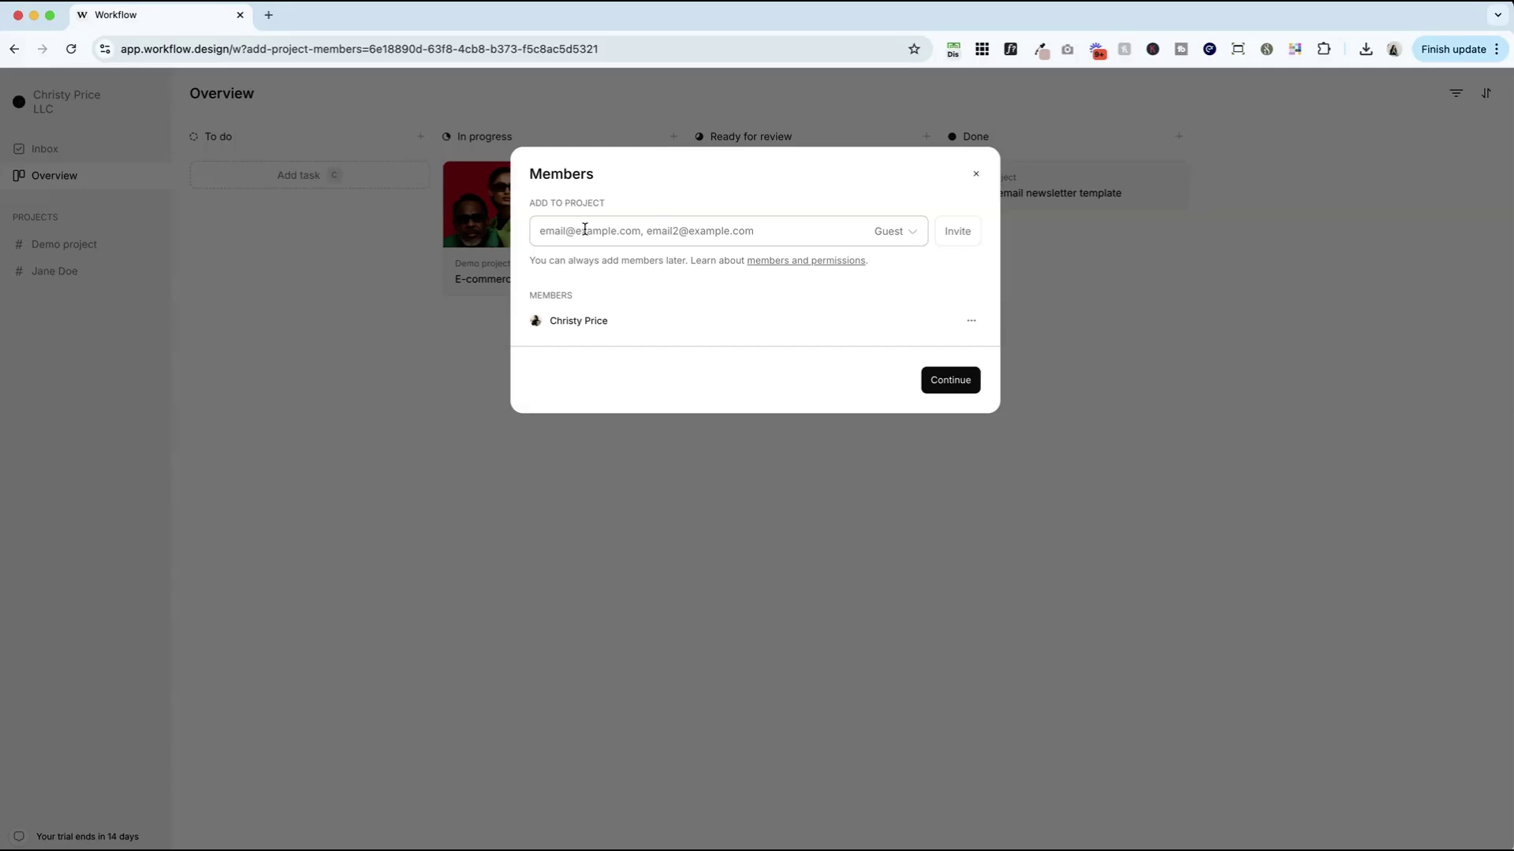
pyautogui.click(900, 234)
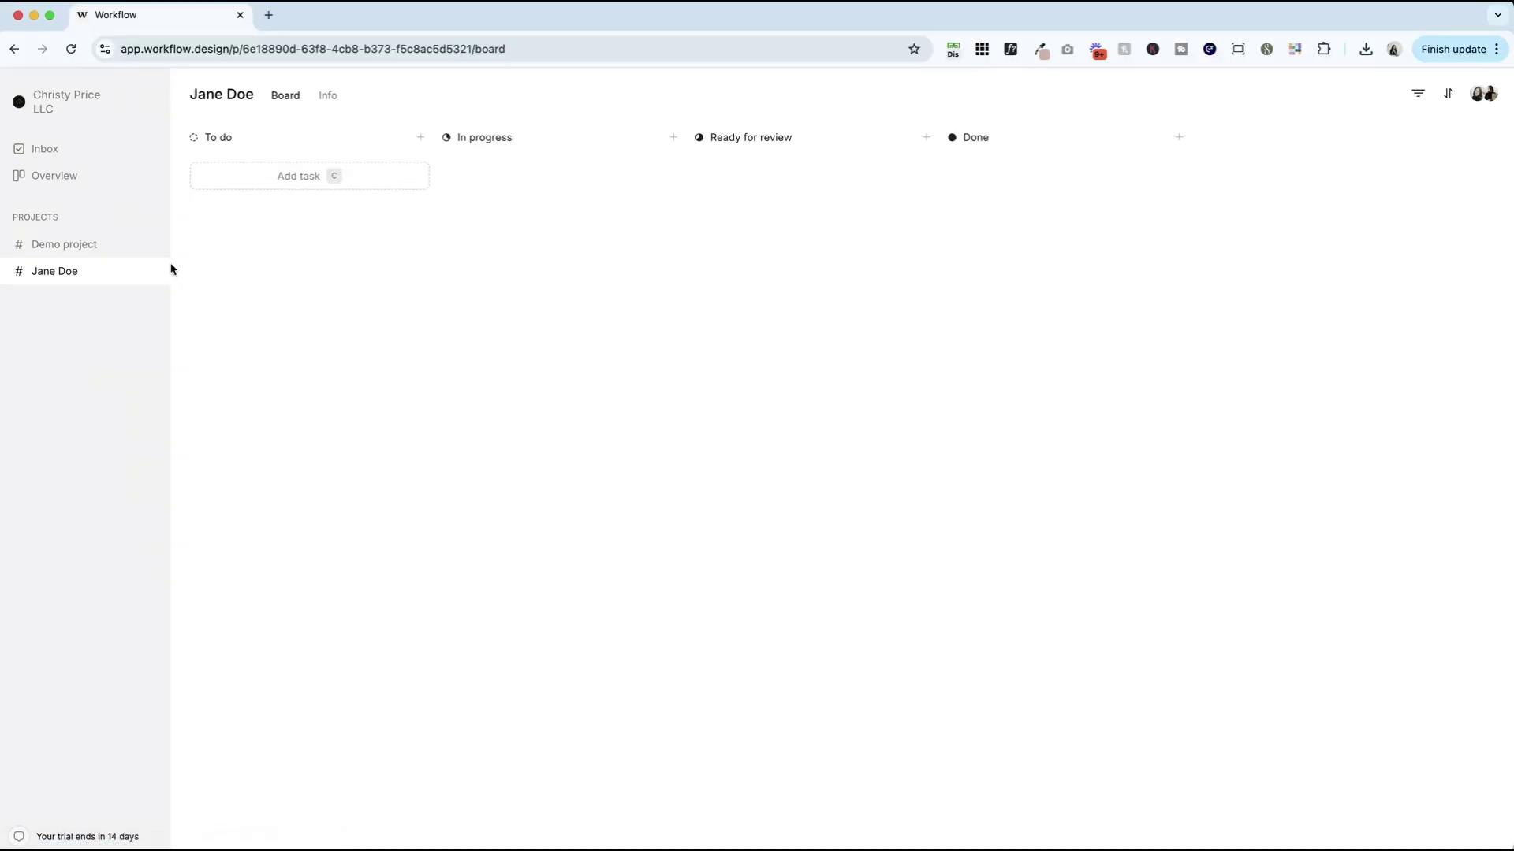
# Start a To do task titled 'Review homepage' with the briefing 'brief'
pyautogui.click(271, 182)
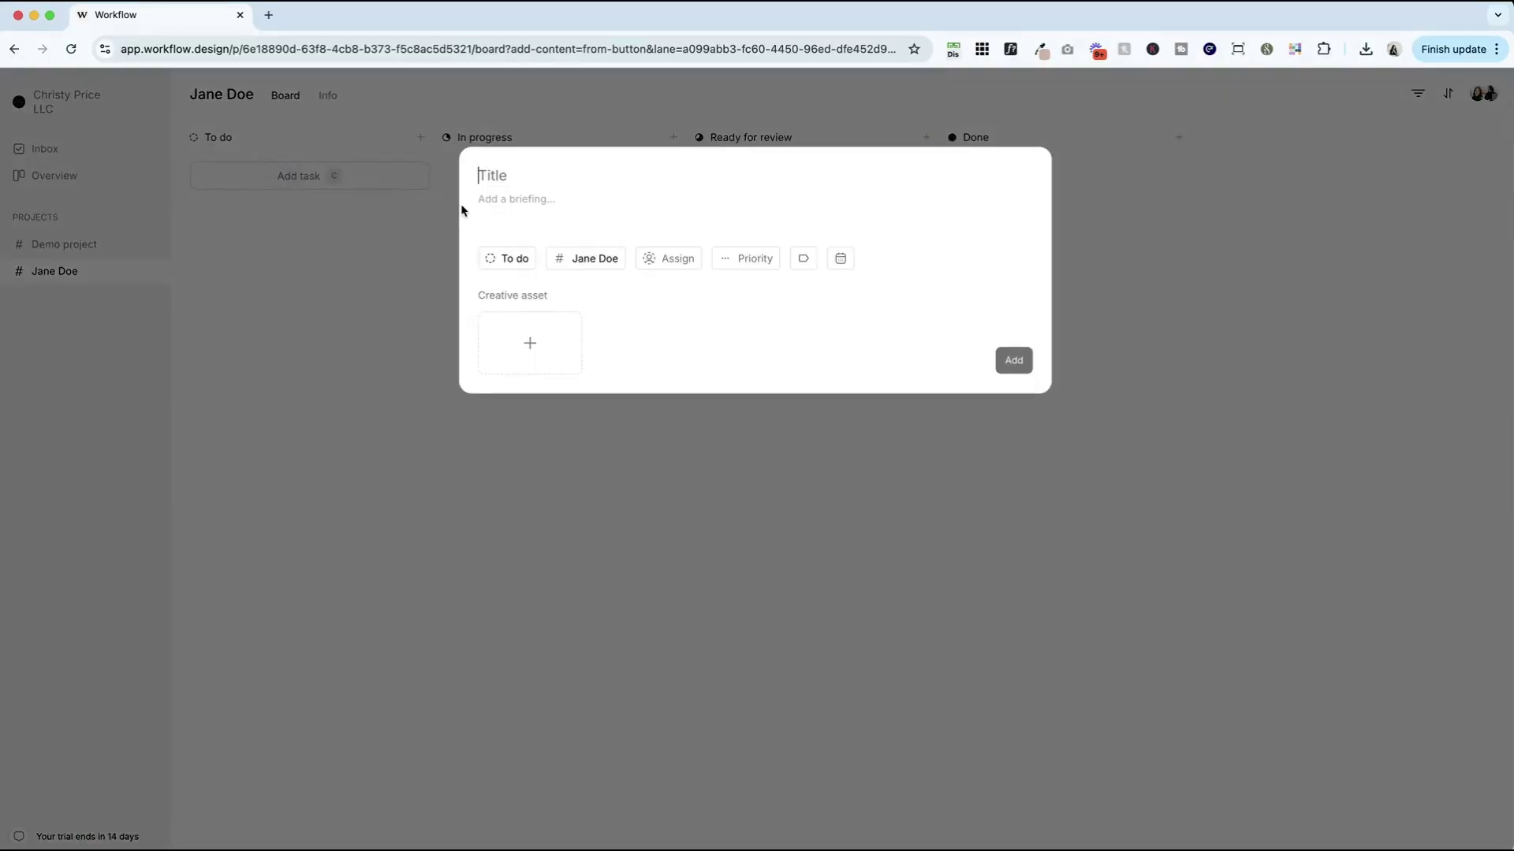
pyautogui.write('Review homepage')
pyautogui.press('Tab')
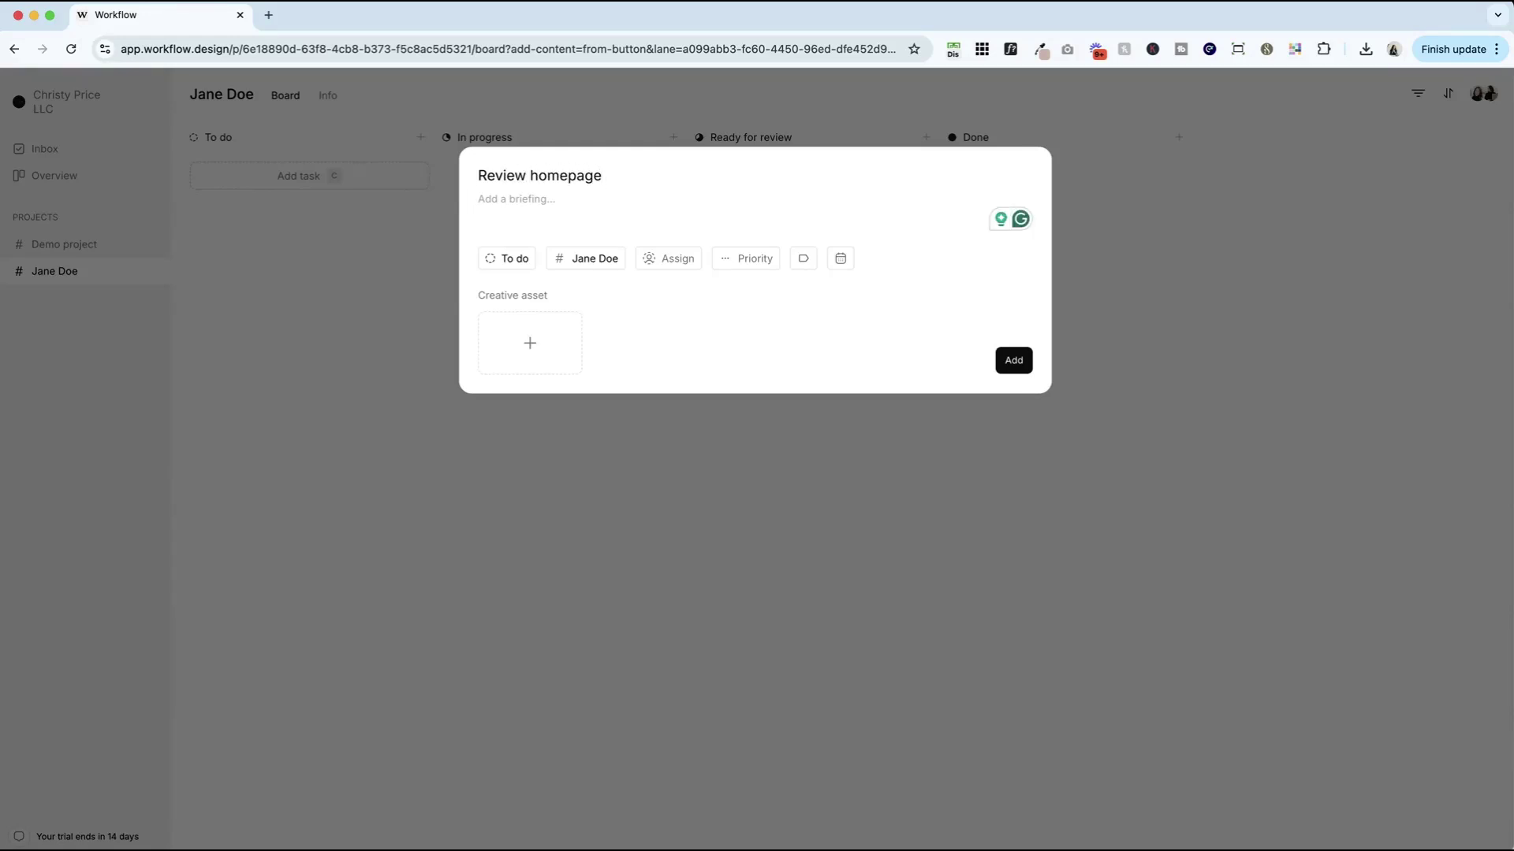
pyautogui.write('brief')
# Attach the demo website URL and its saved site password as the creative asset, then create the task
pyautogui.click(530, 343)
pyautogui.click(536, 341)
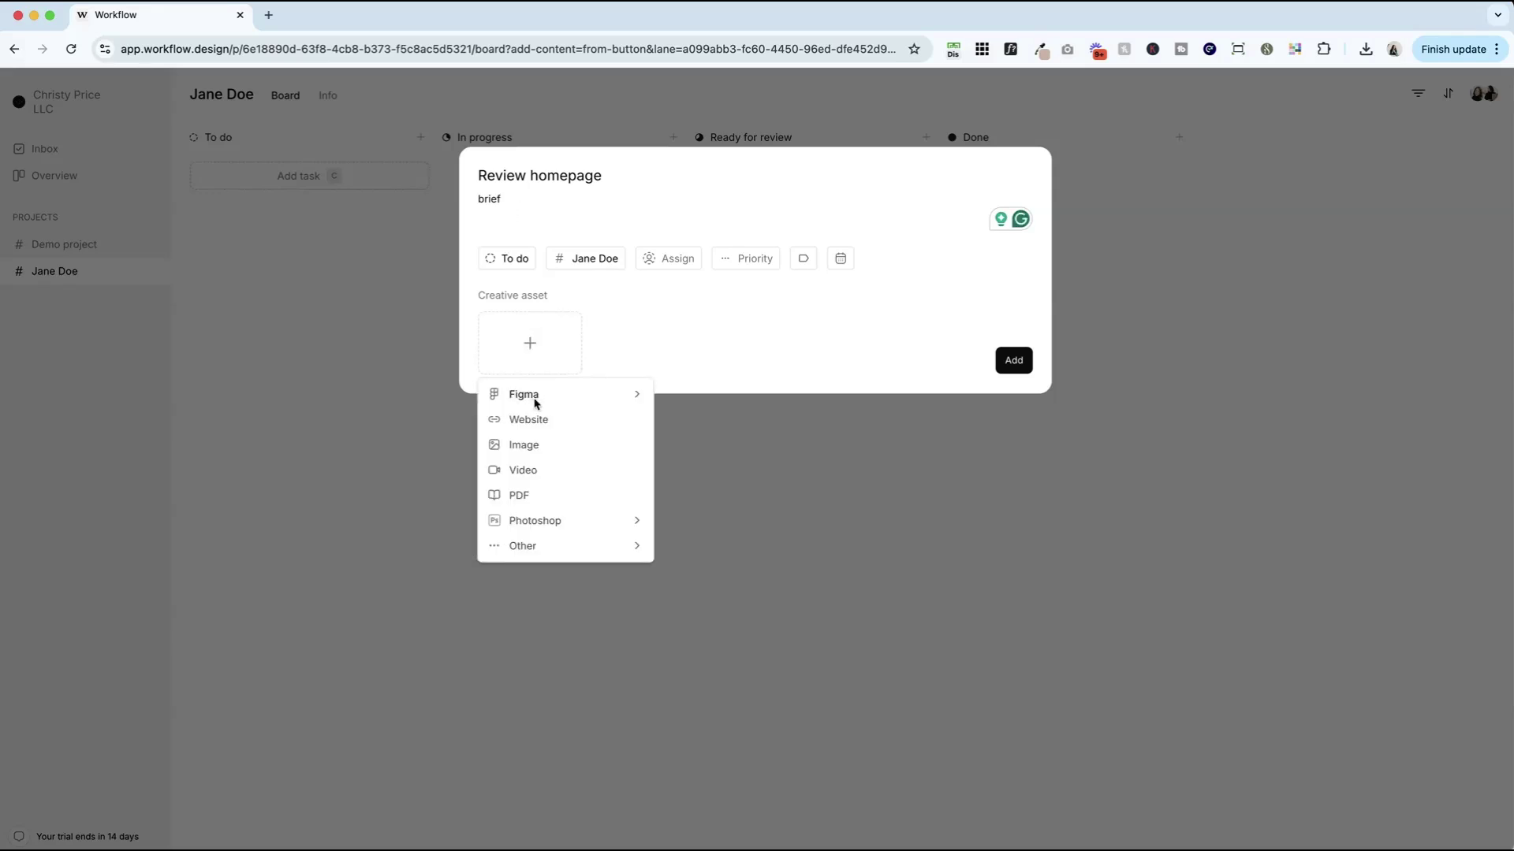
pyautogui.click(528, 419)
pyautogui.click(596, 290)
pyautogui.press('super+v')
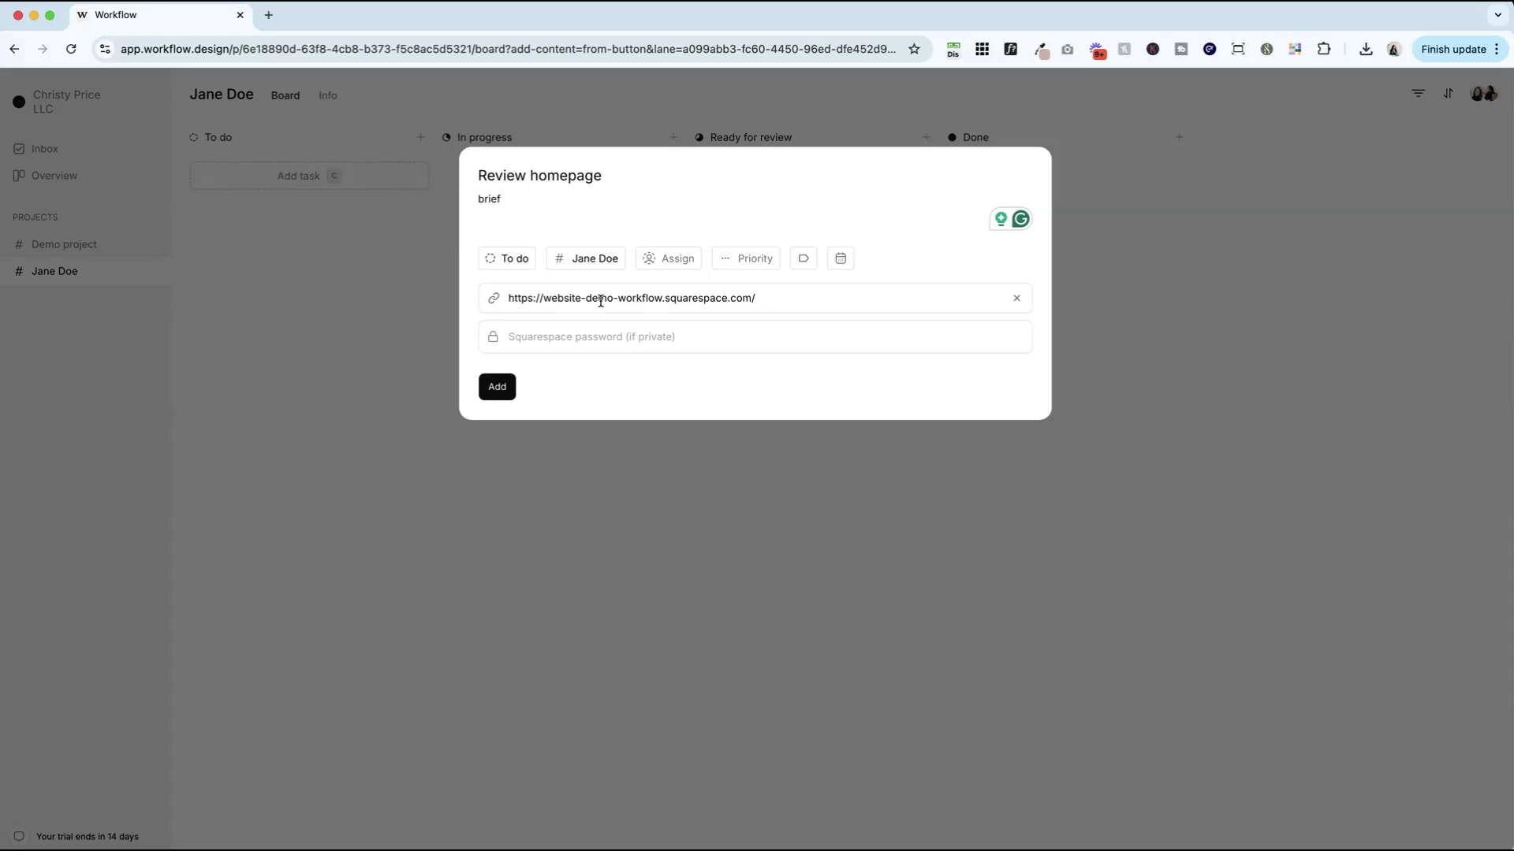
pyautogui.click(595, 345)
pyautogui.click(595, 378)
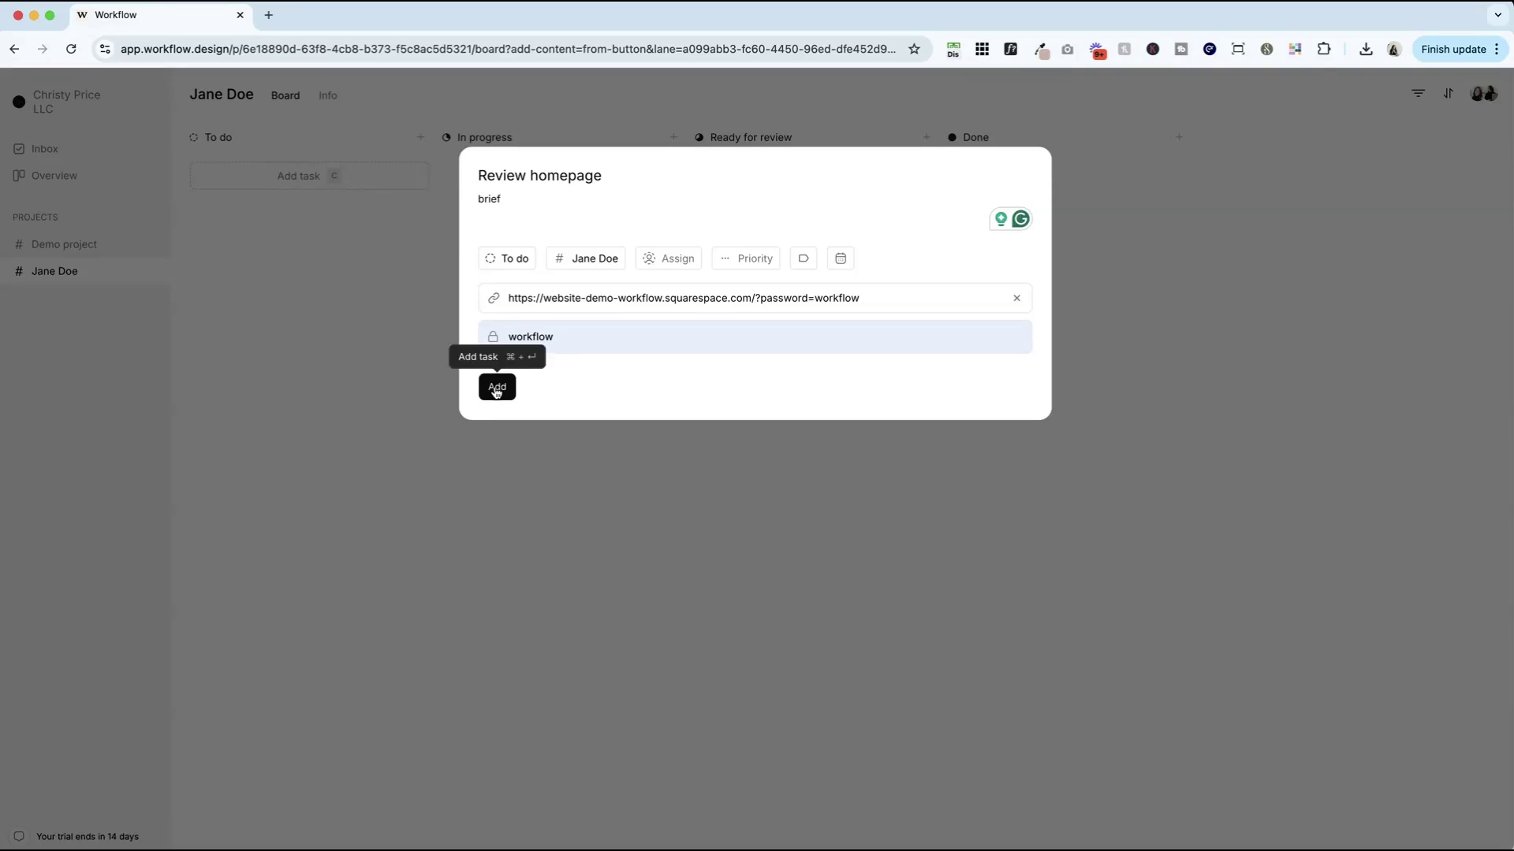
pyautogui.click(497, 388)
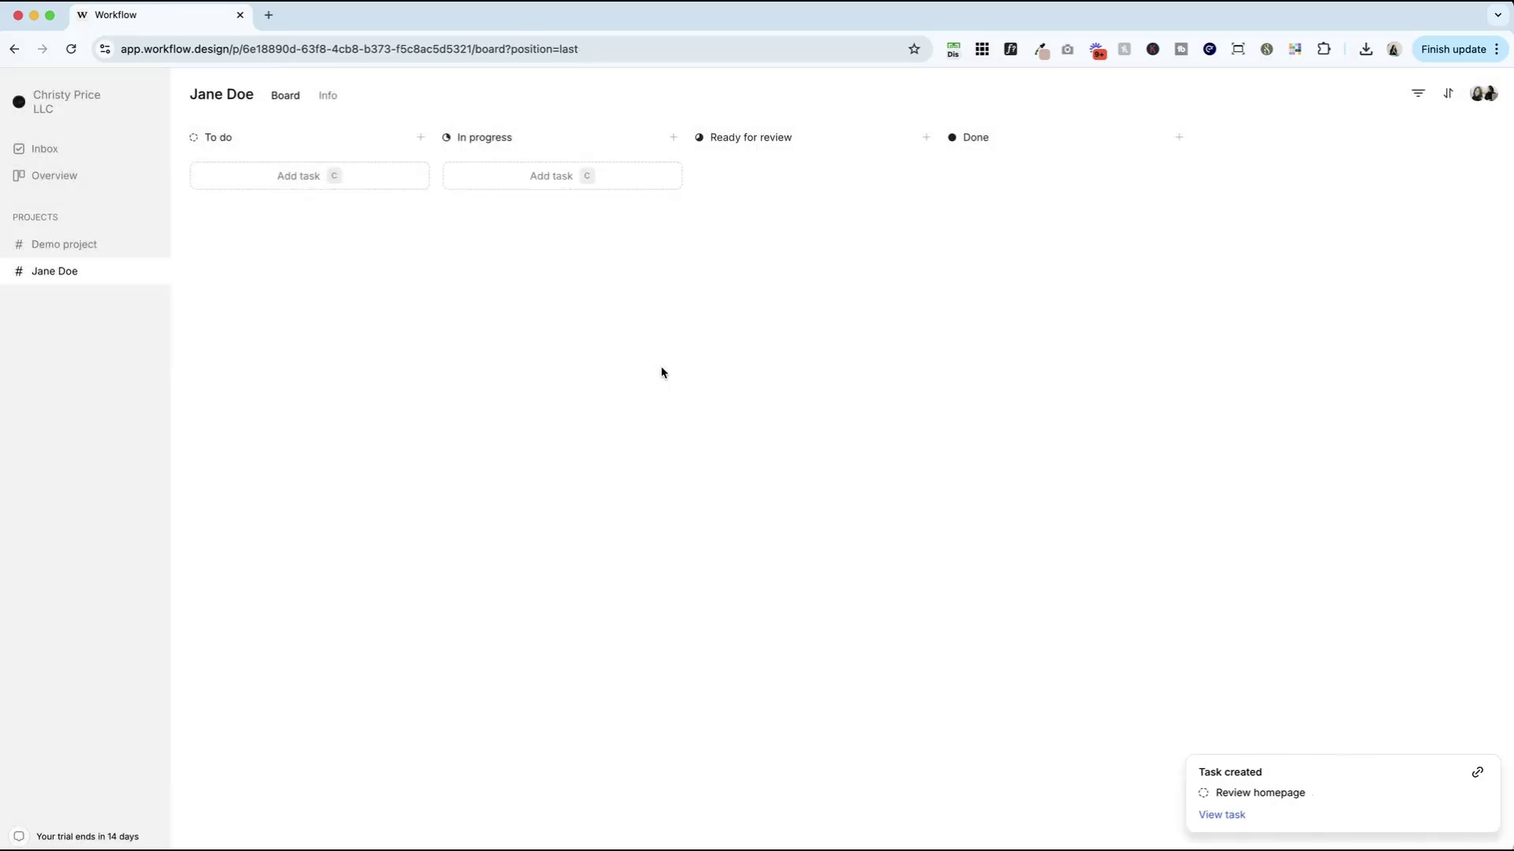
# Open the Review homepage task and go through the three tour tips to Get started
pyautogui.click(1215, 816)
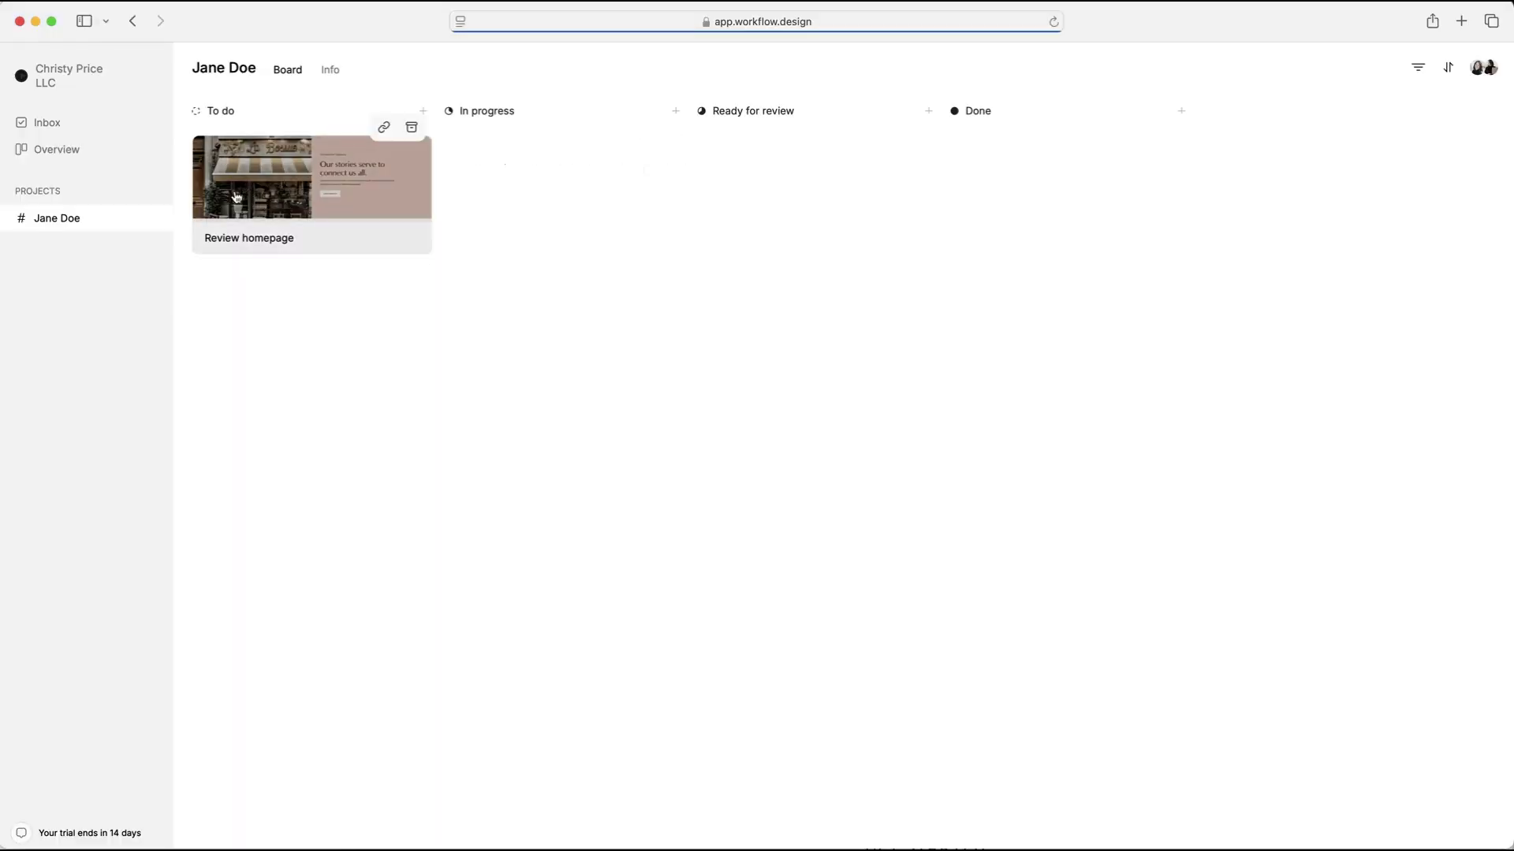
pyautogui.click(237, 198)
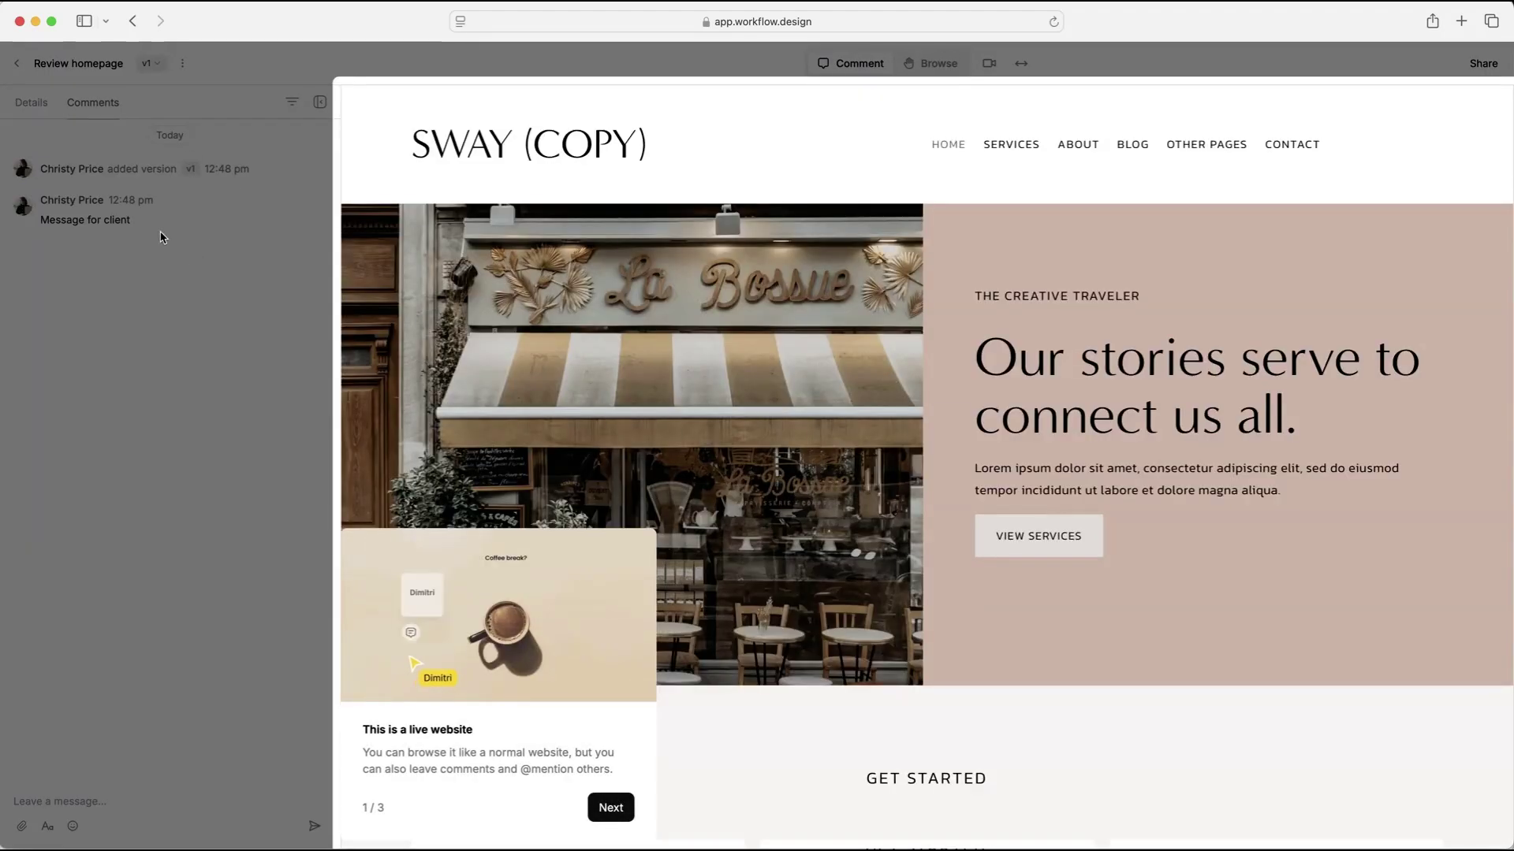
pyautogui.click(611, 810)
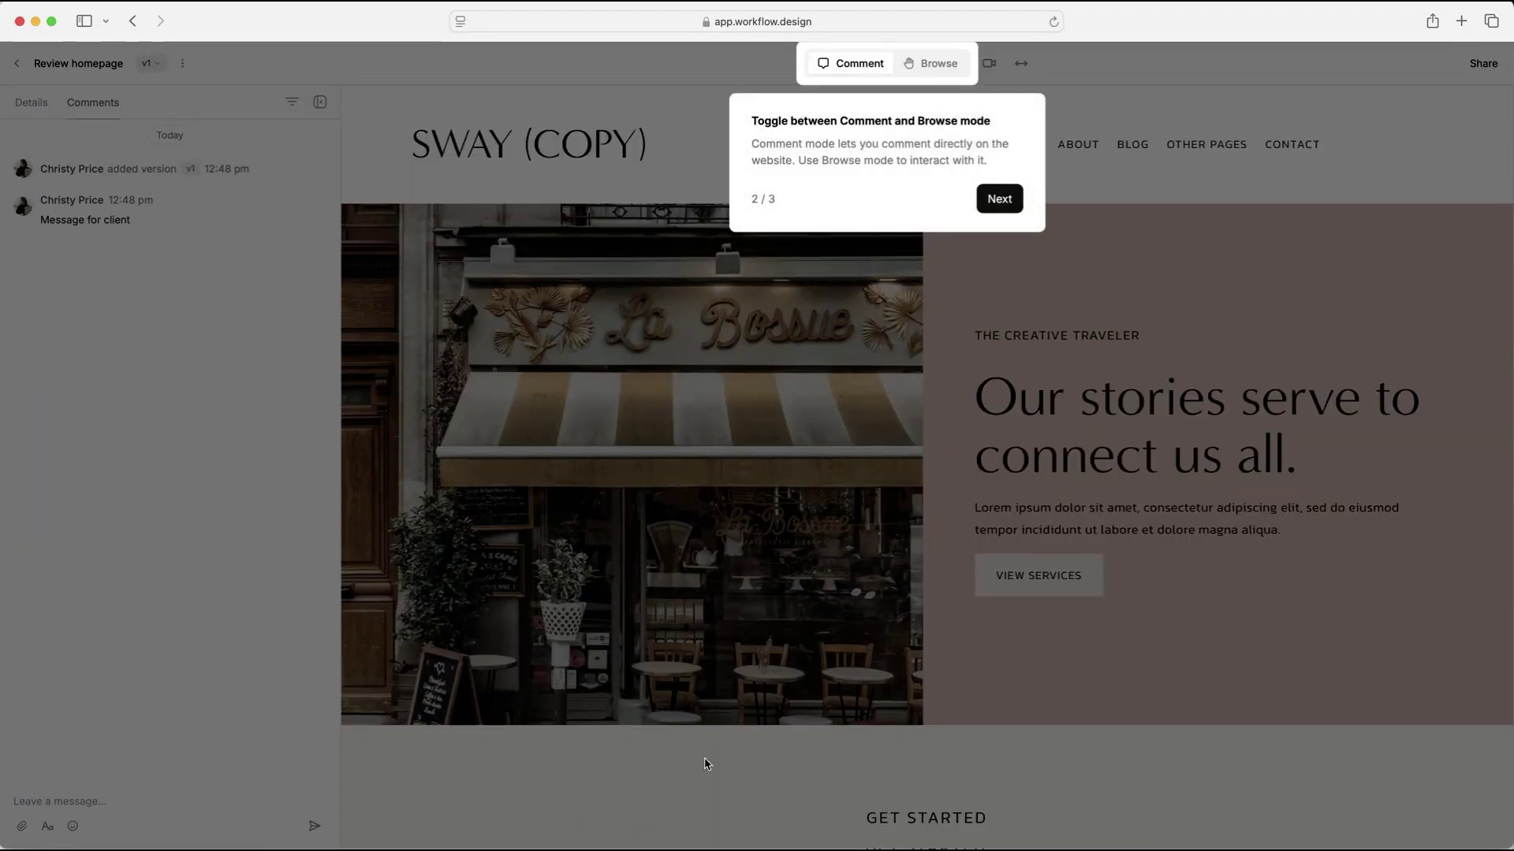
pyautogui.click(996, 198)
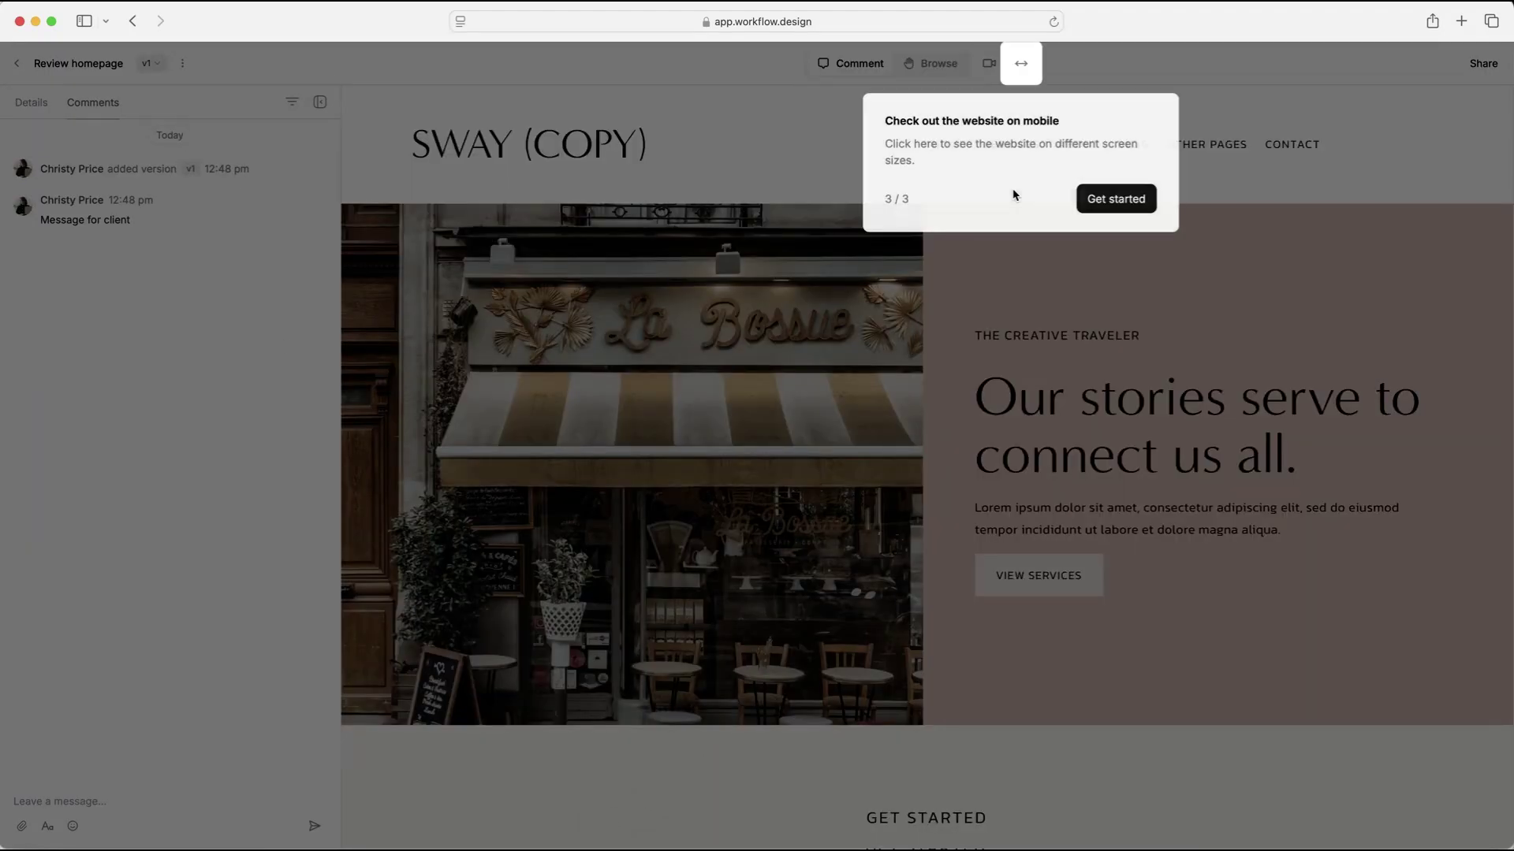
pyautogui.click(1094, 206)
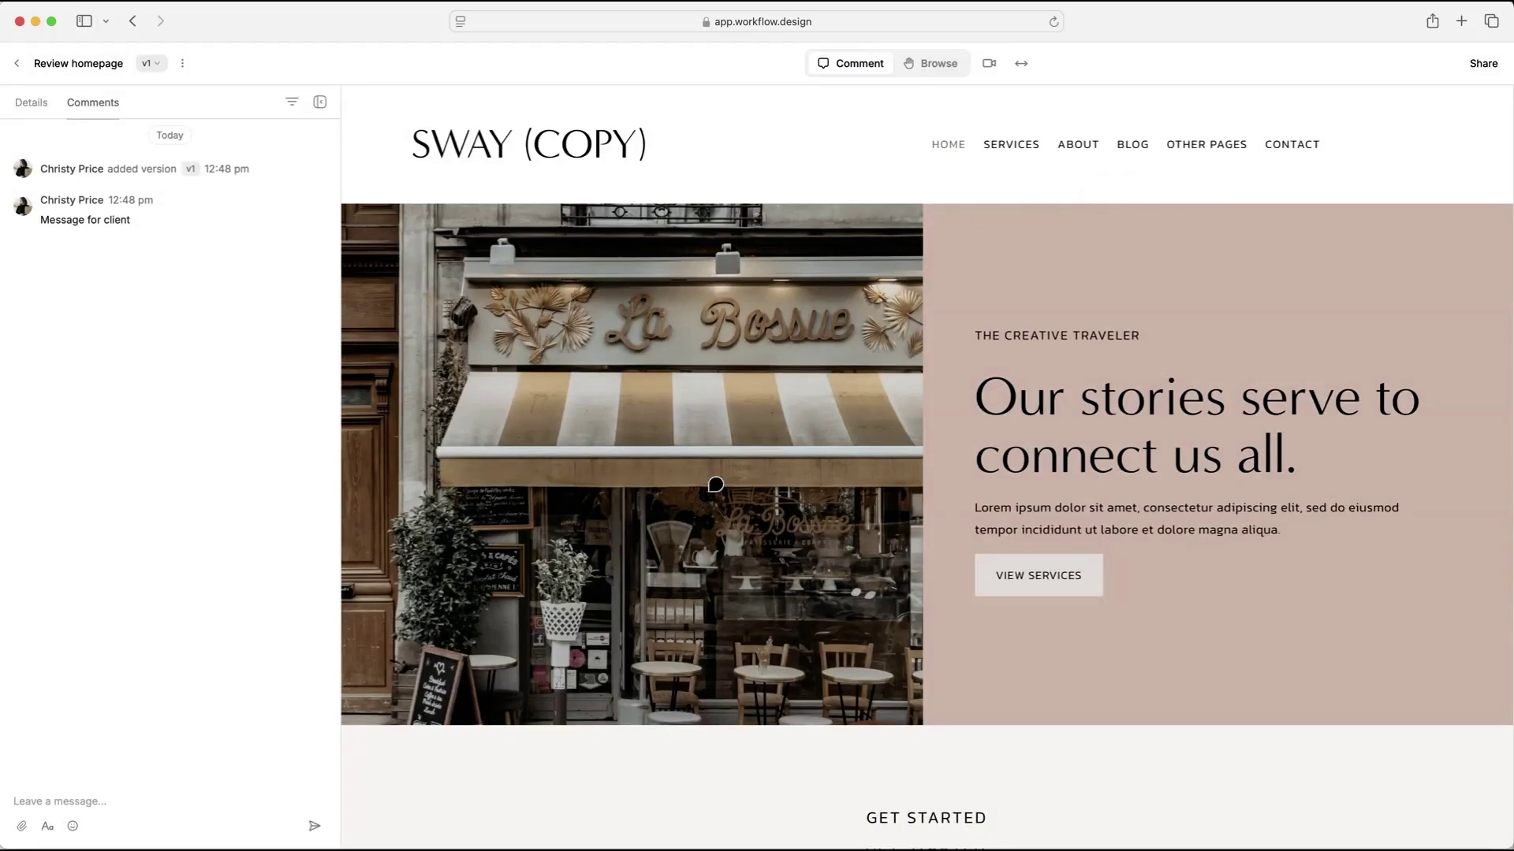
# Pin the comment 'let's use our new tagline' on the THE CREATIVE TRAVELER heading
pyautogui.click(1055, 331)
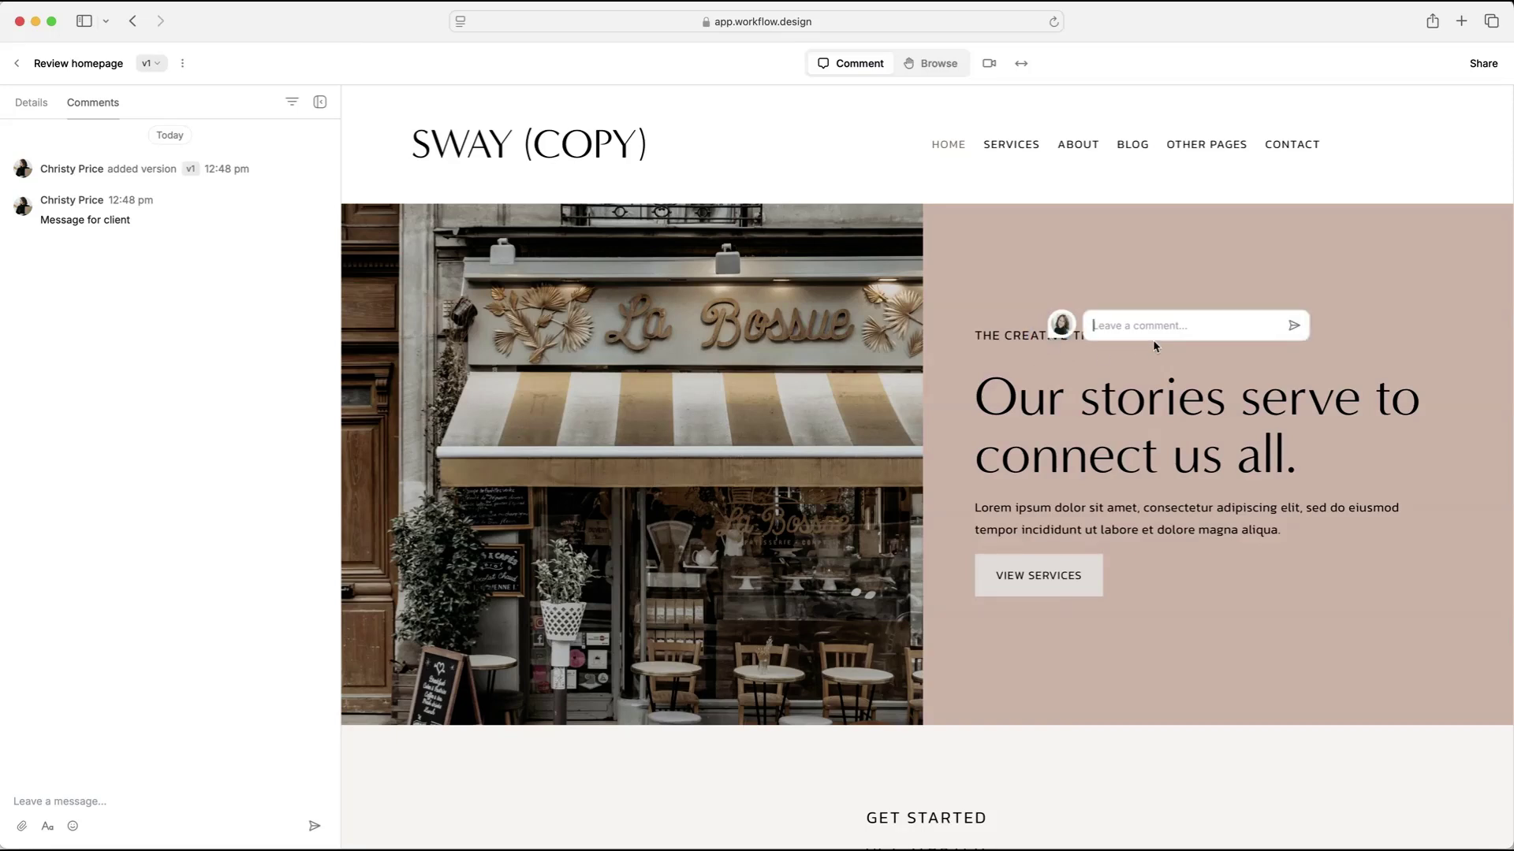
pyautogui.write("let's use our")
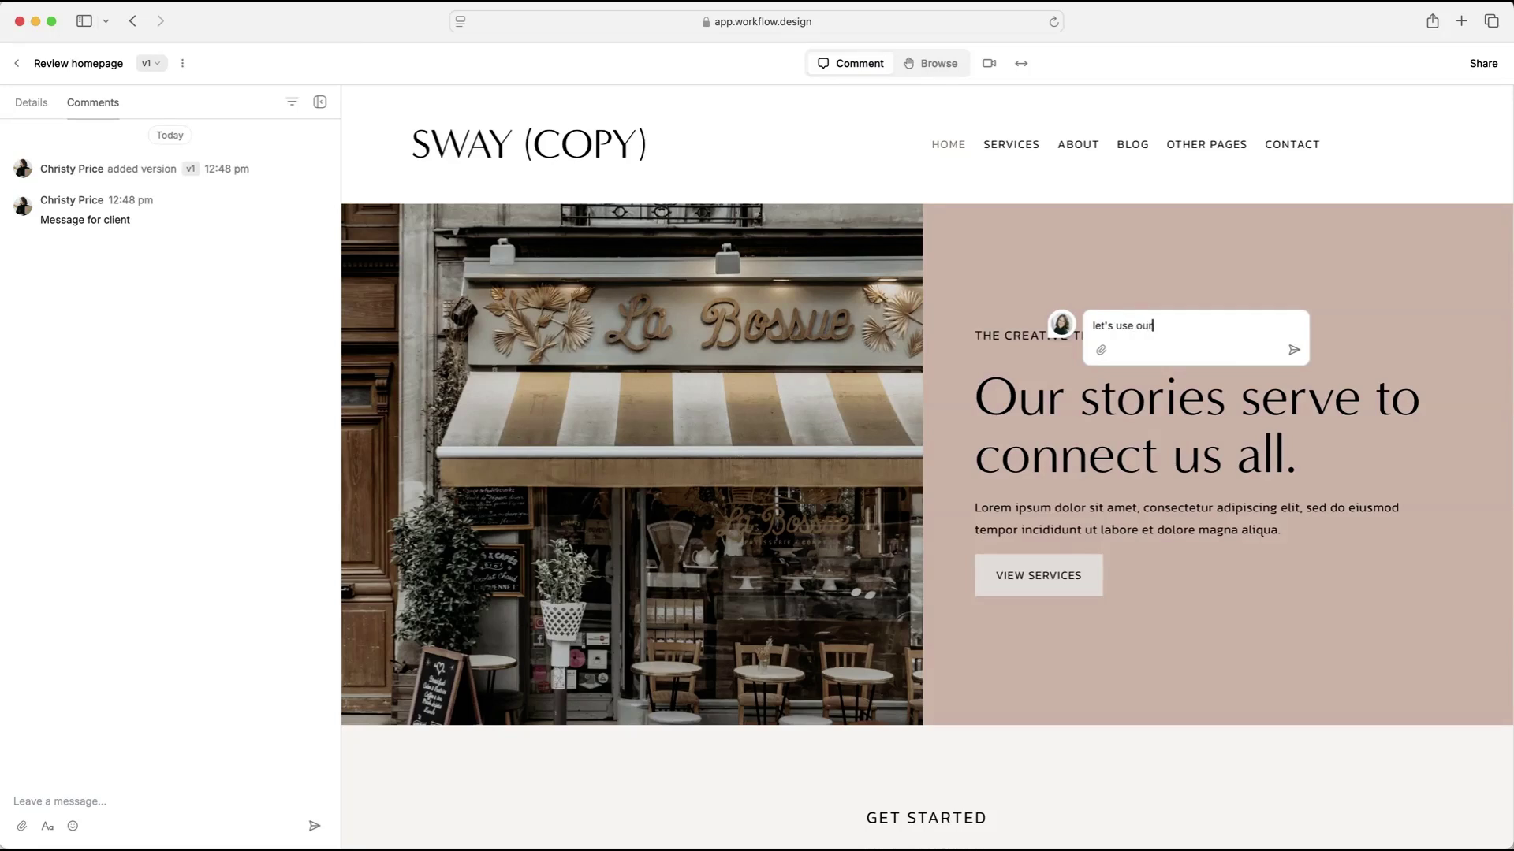
pyautogui.write(' new tagline')
pyautogui.press('Return')
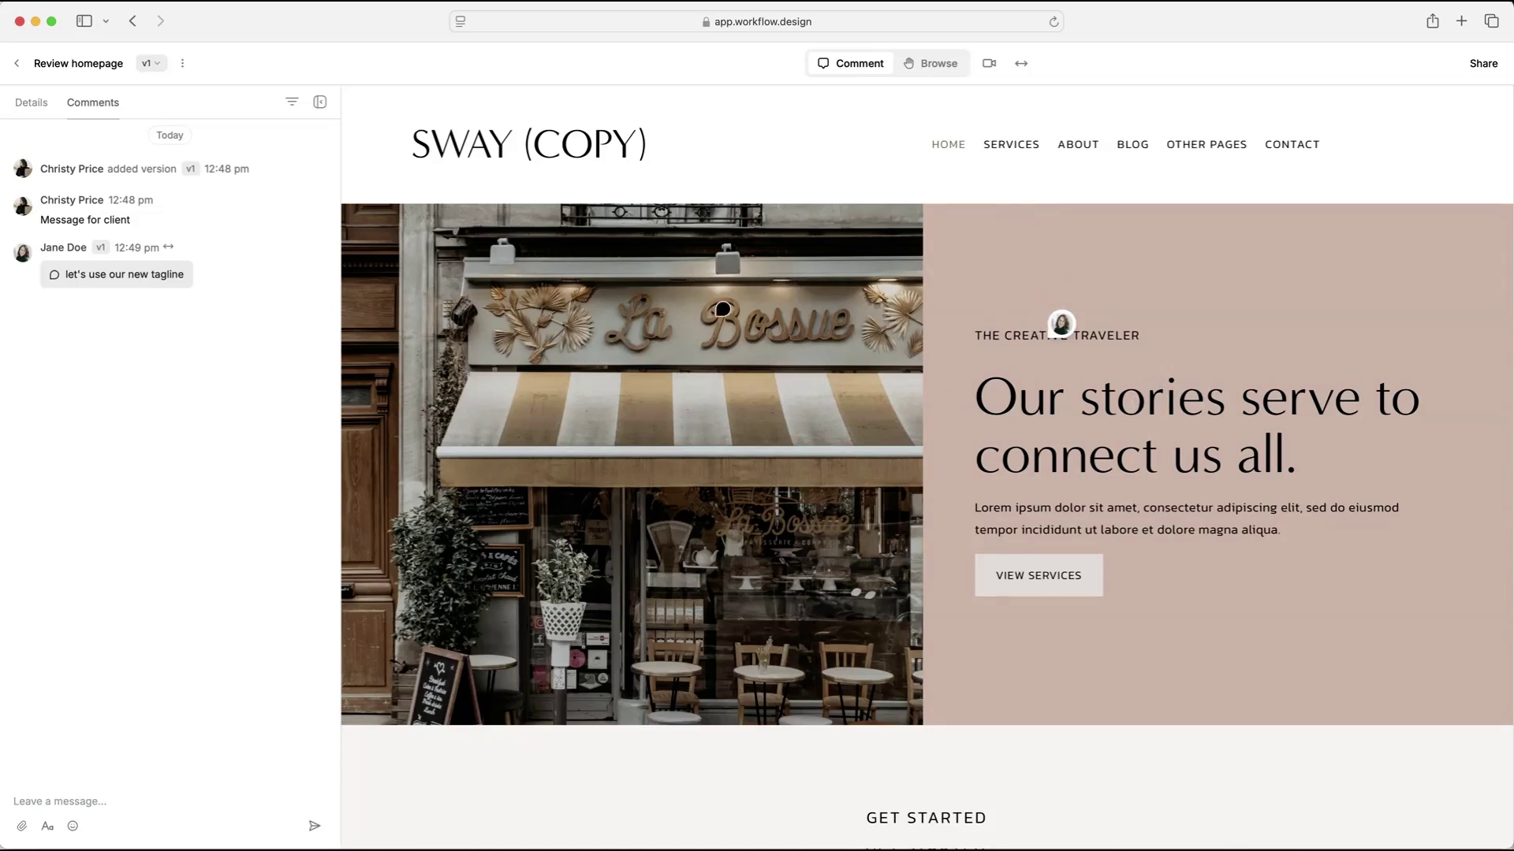
# Switch the website preview to mobile width and scroll through the homepage
pyautogui.click(1021, 64)
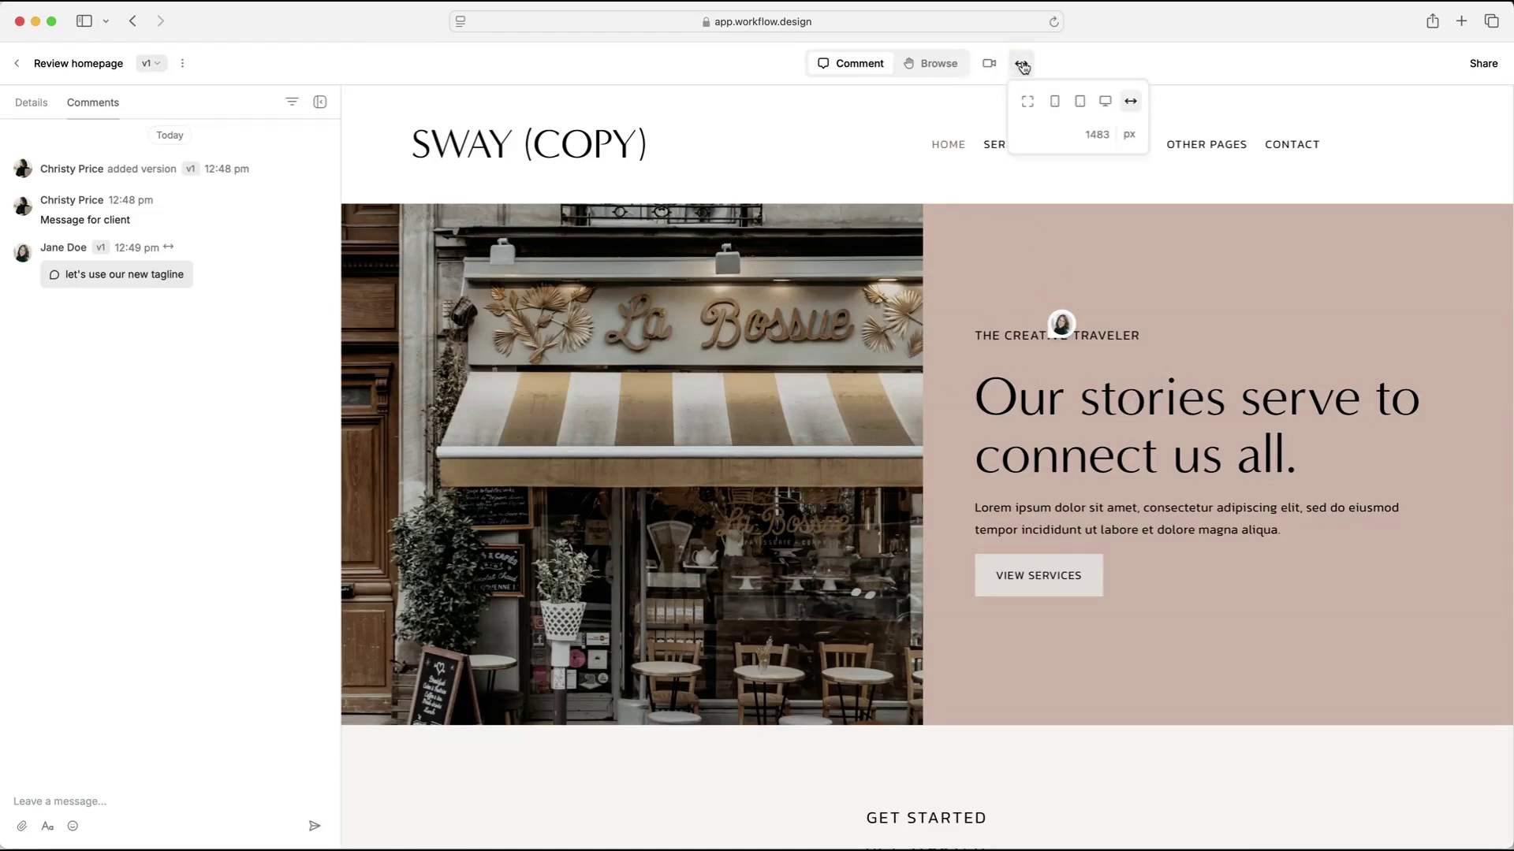
pyautogui.click(1055, 100)
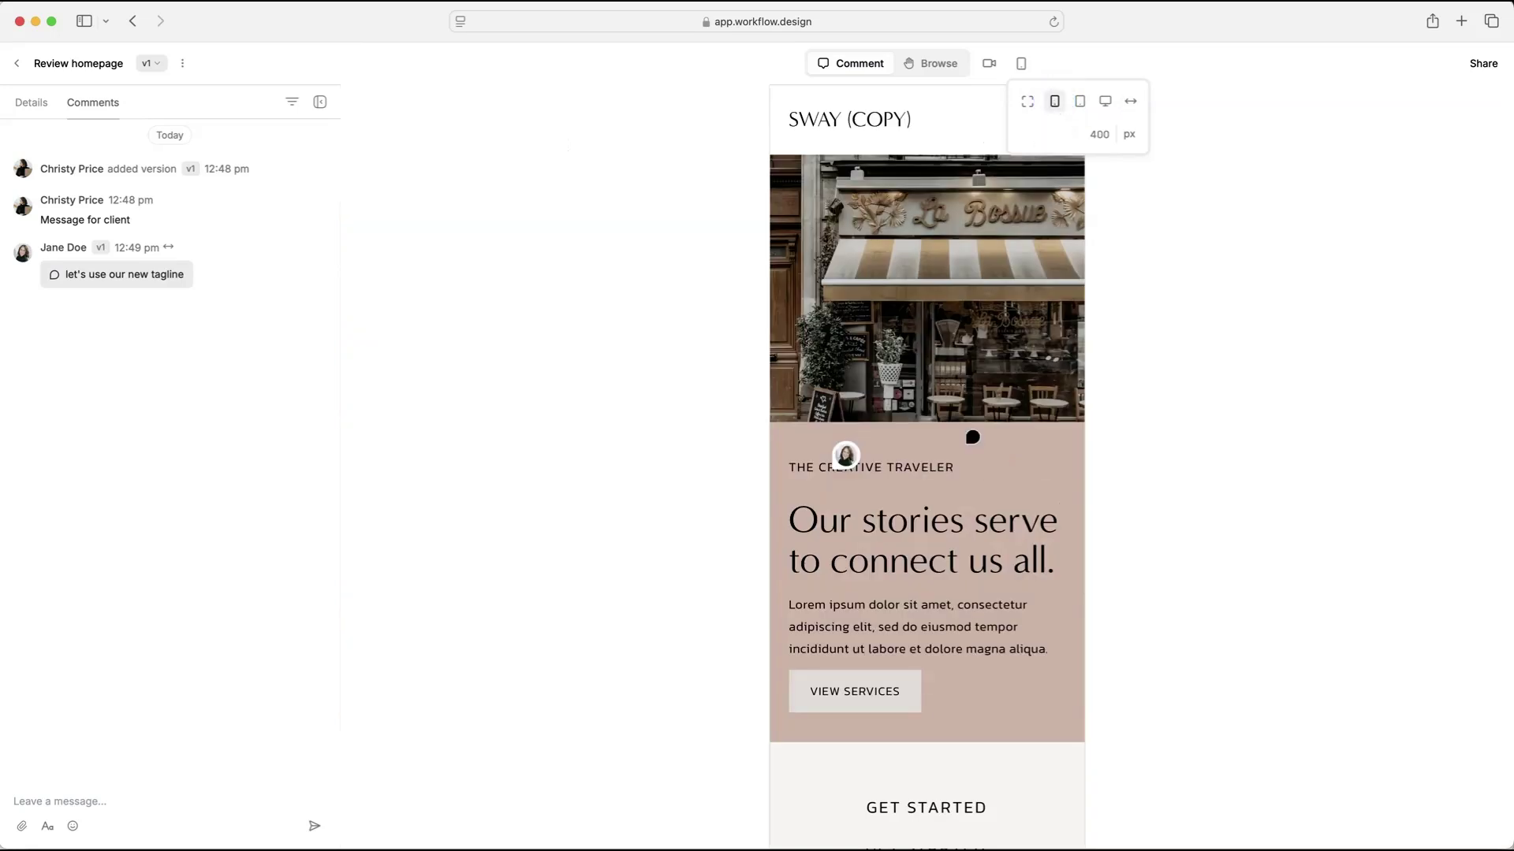
pyautogui.scroll(-20, 972, 437)
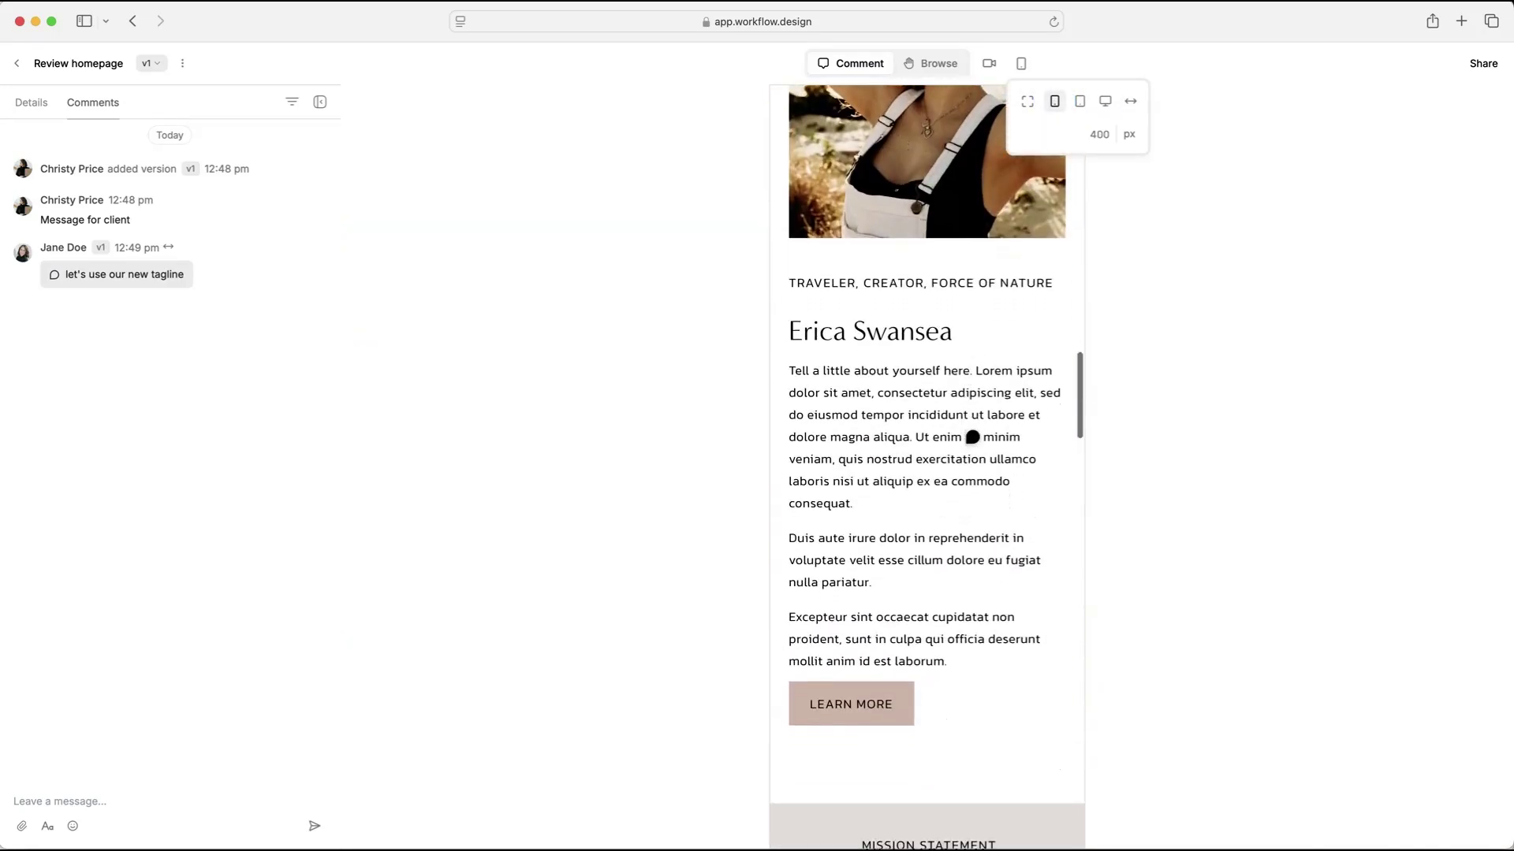
pyautogui.scroll(-5, 972, 437)
pyautogui.scroll(5, 972, 437)
pyautogui.scroll(-5, 972, 437)
pyautogui.scroll(-5, 972, 437)
pyautogui.scroll(15, 972, 434)
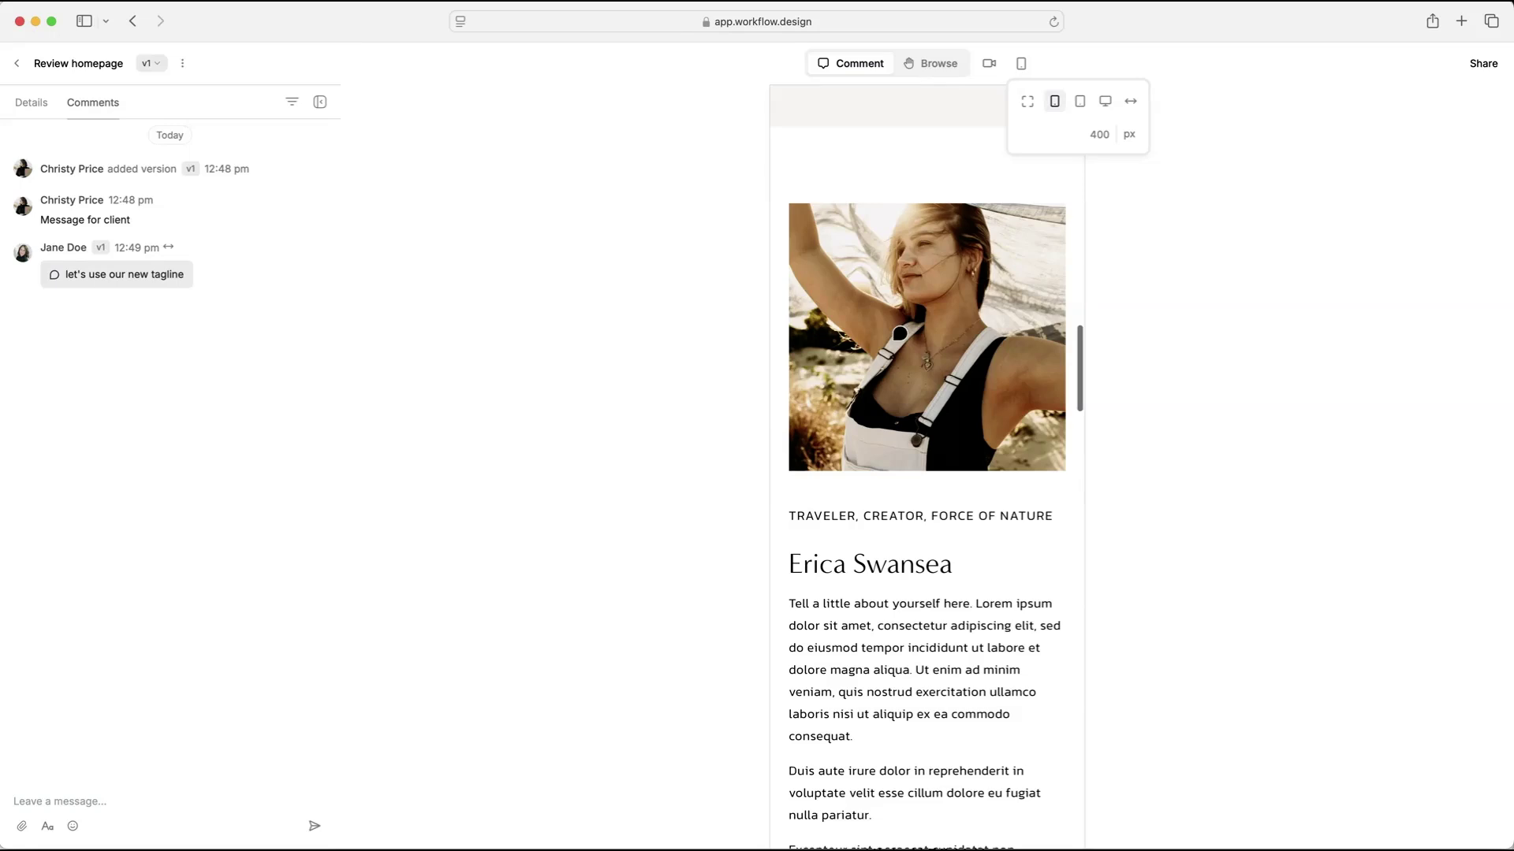
# Pin the comment 'I'd prefer this image to be smaller' on the hero photo
pyautogui.click(900, 333)
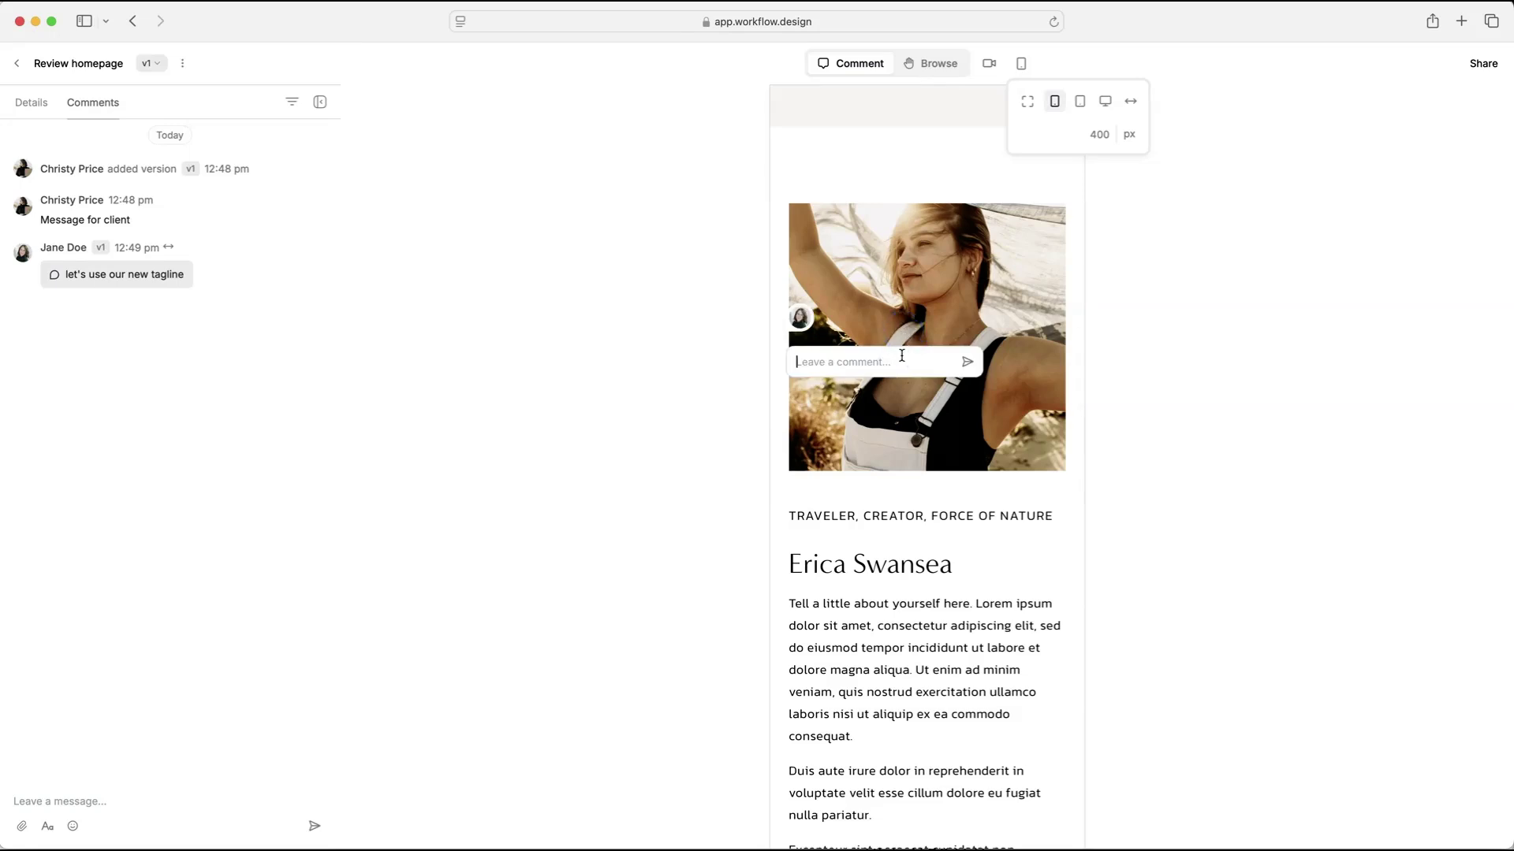
pyautogui.write("I'd prefer the simage to be smaller")
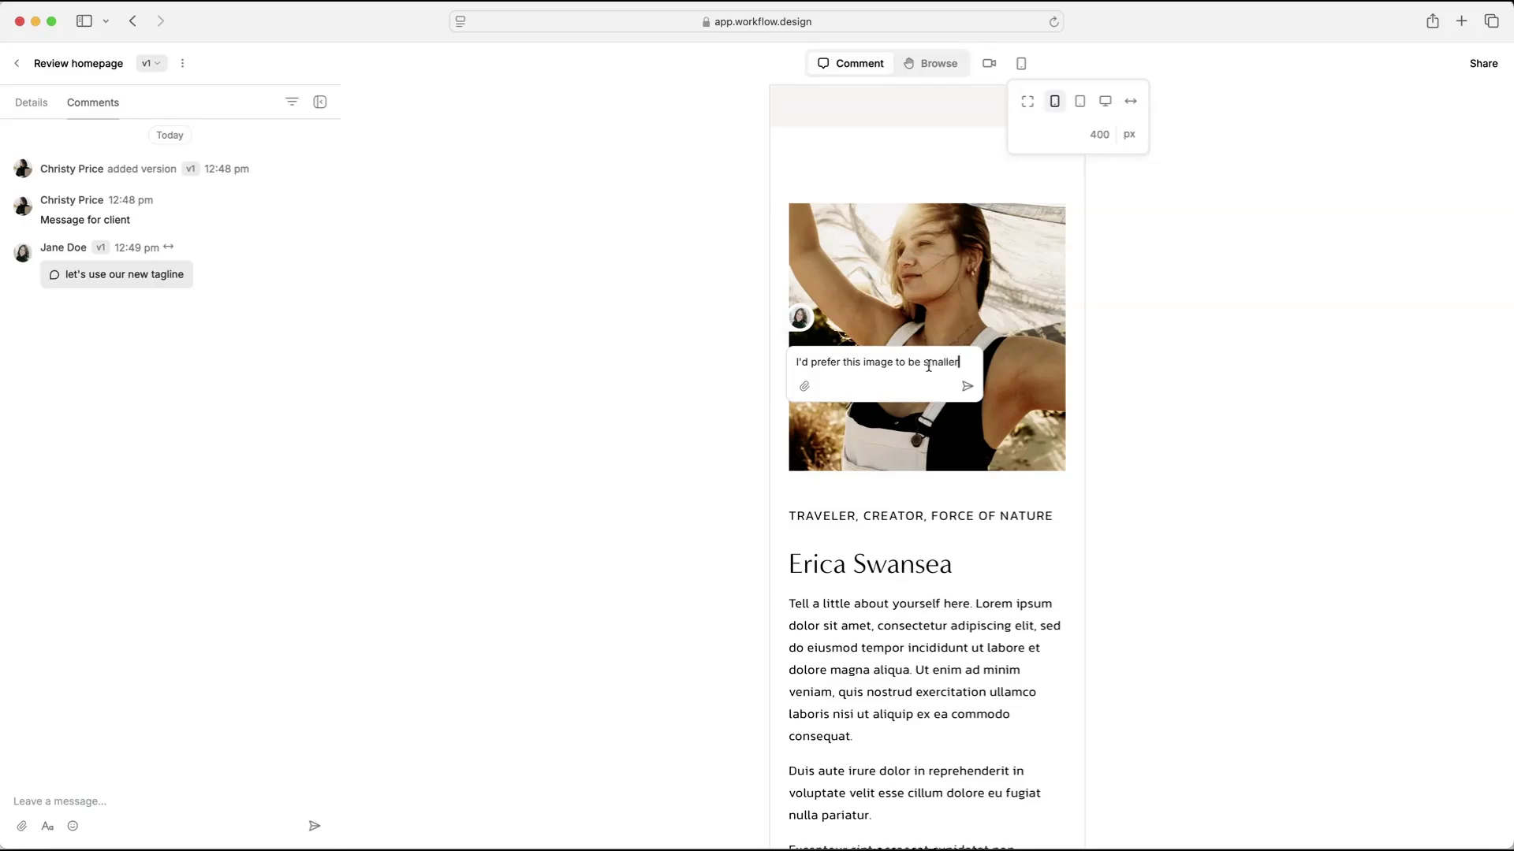
pyautogui.click(967, 387)
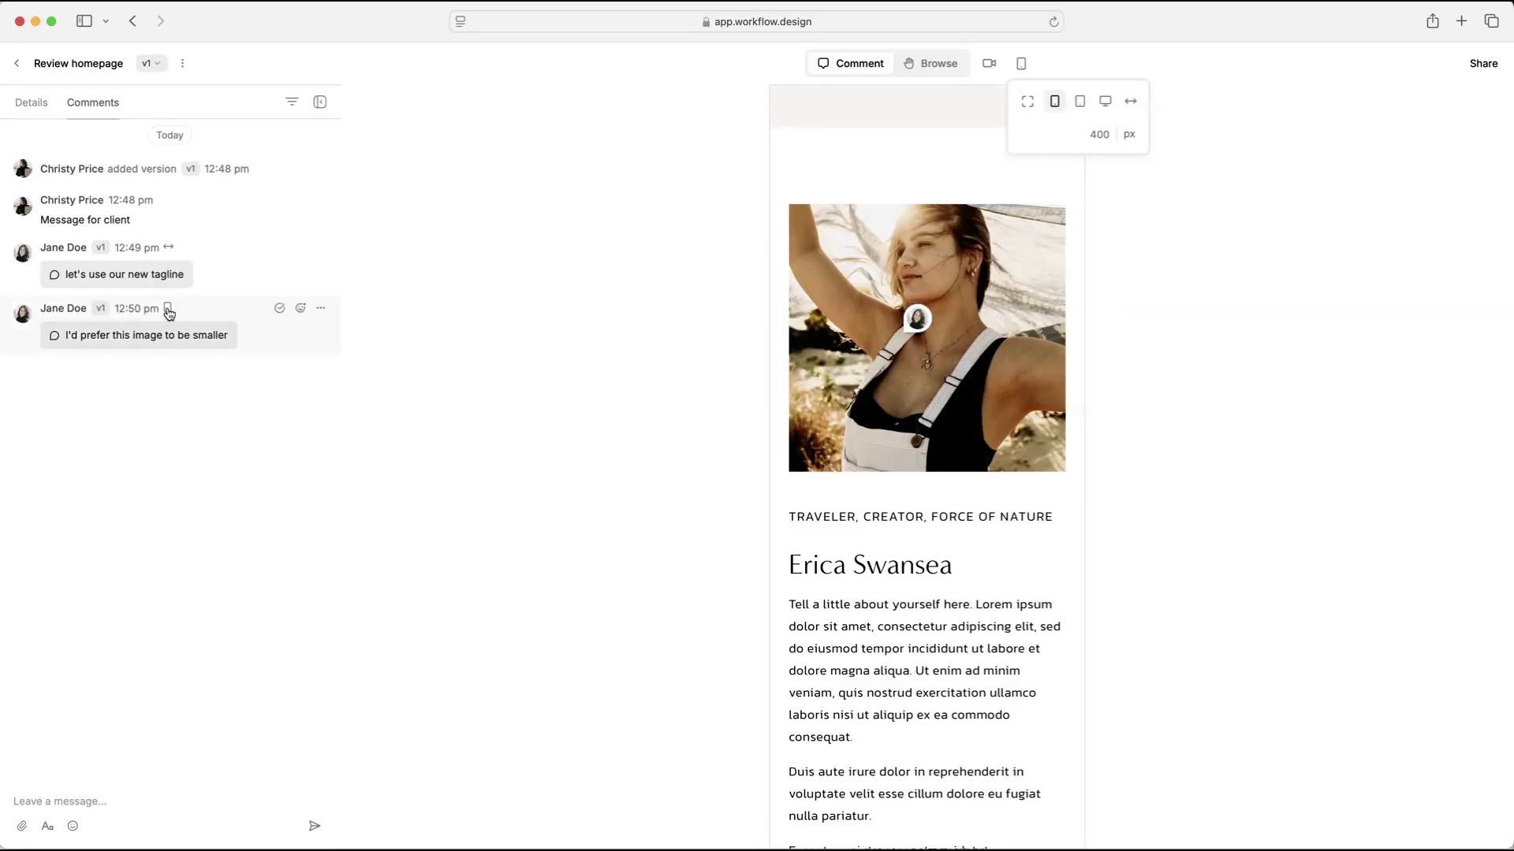
pyautogui.moveTo(171, 315)
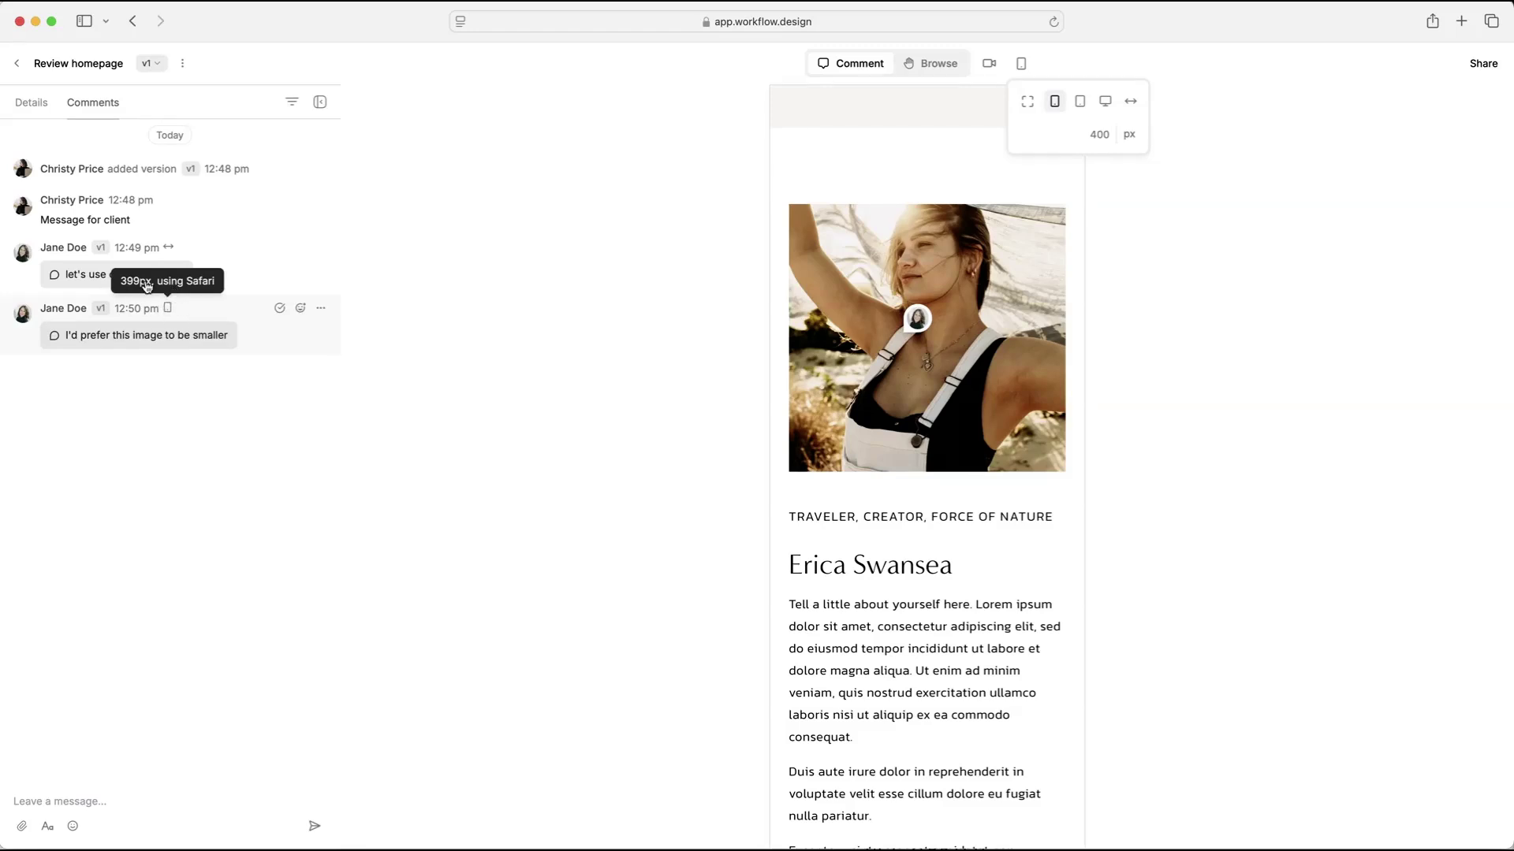
pyautogui.moveTo(169, 248)
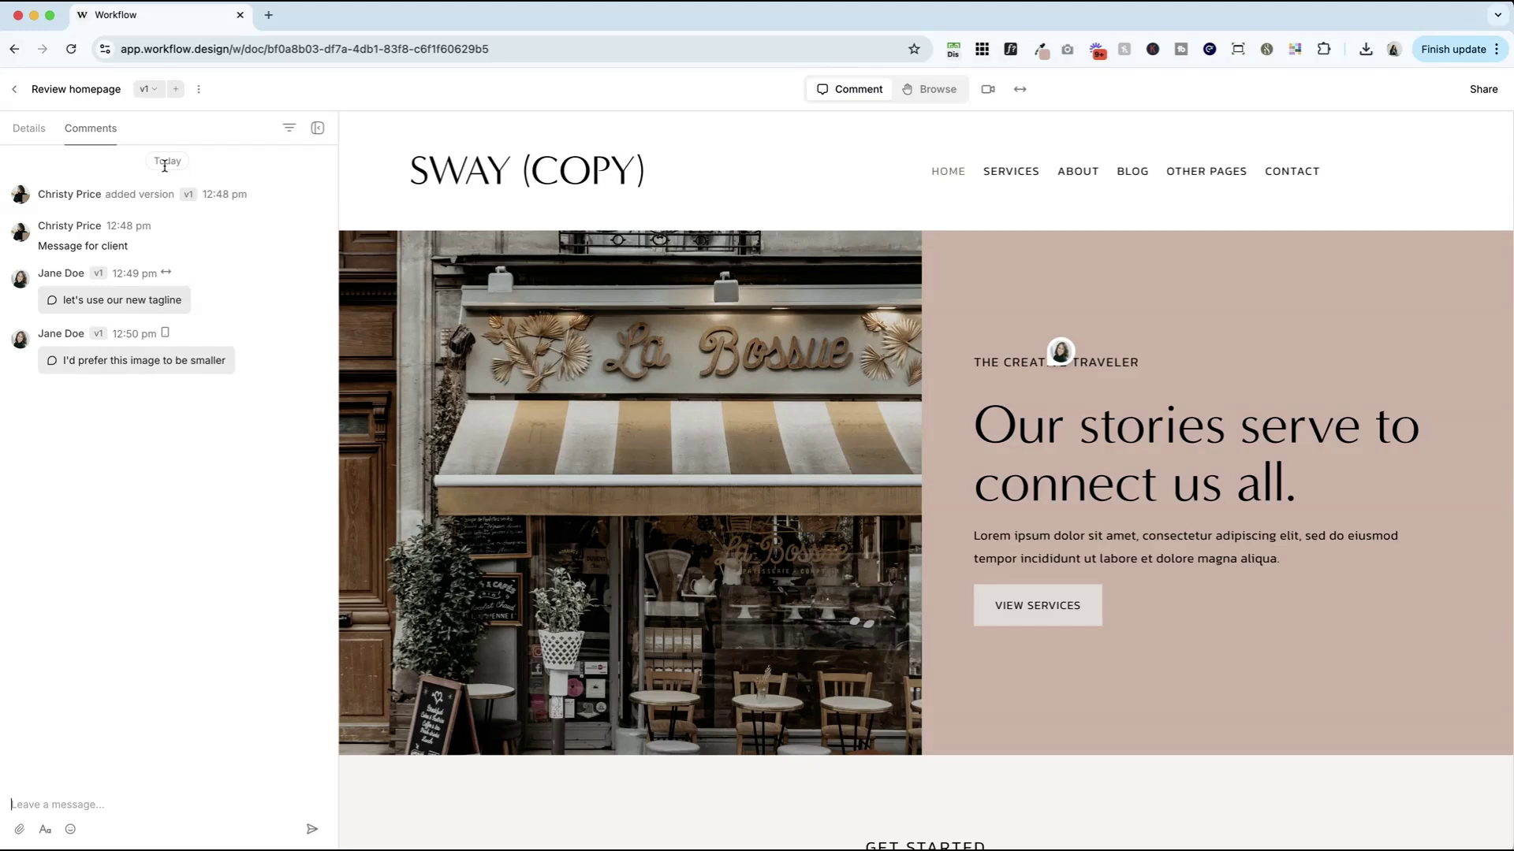
# Reply to the tagline comment asking to confirm the "new tagline"
pyautogui.click(131, 307)
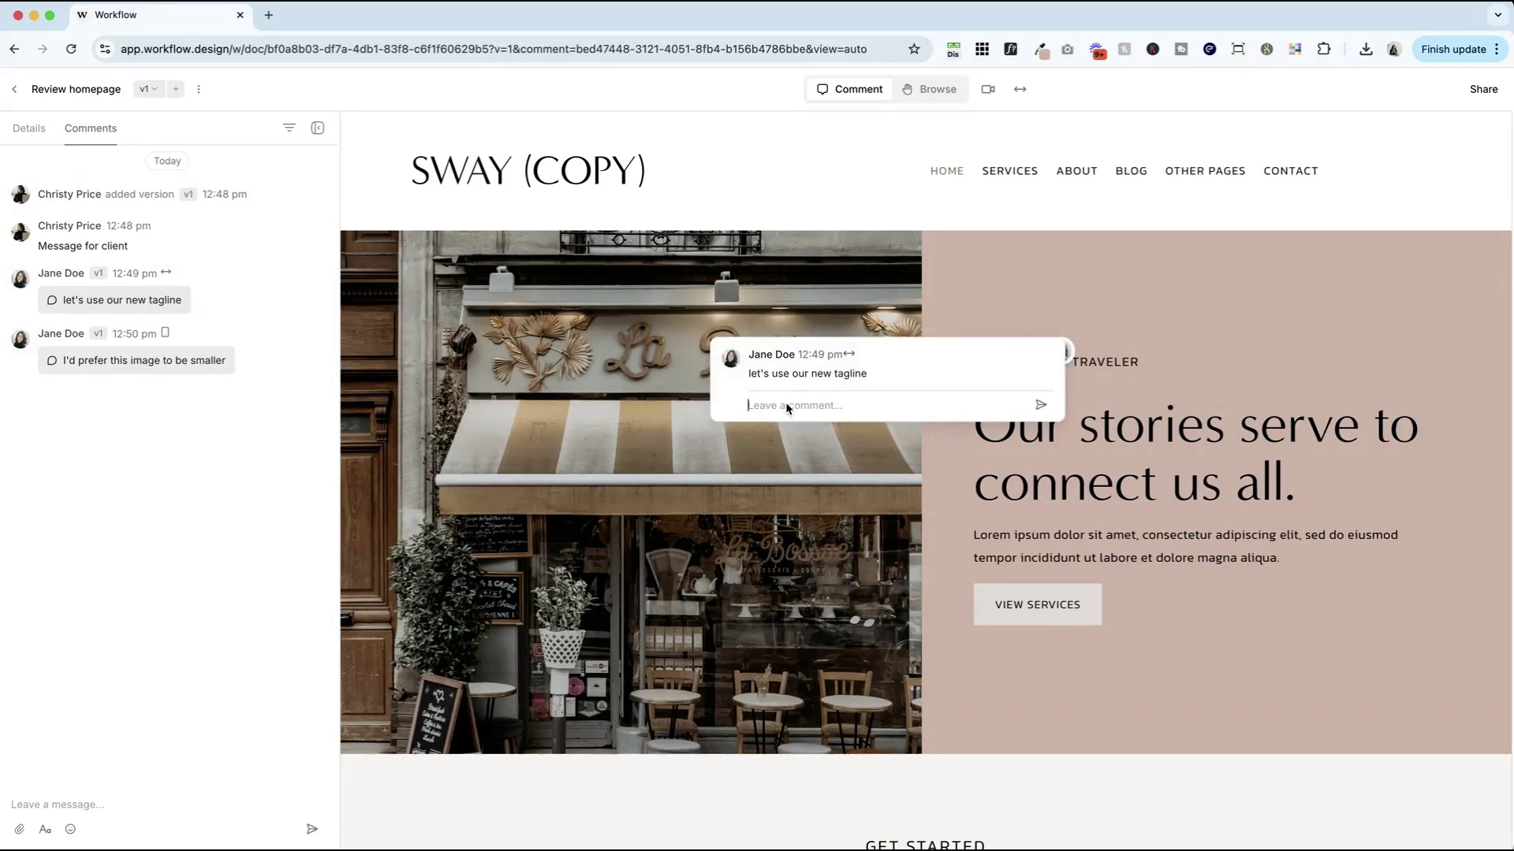
pyautogui.click(786, 406)
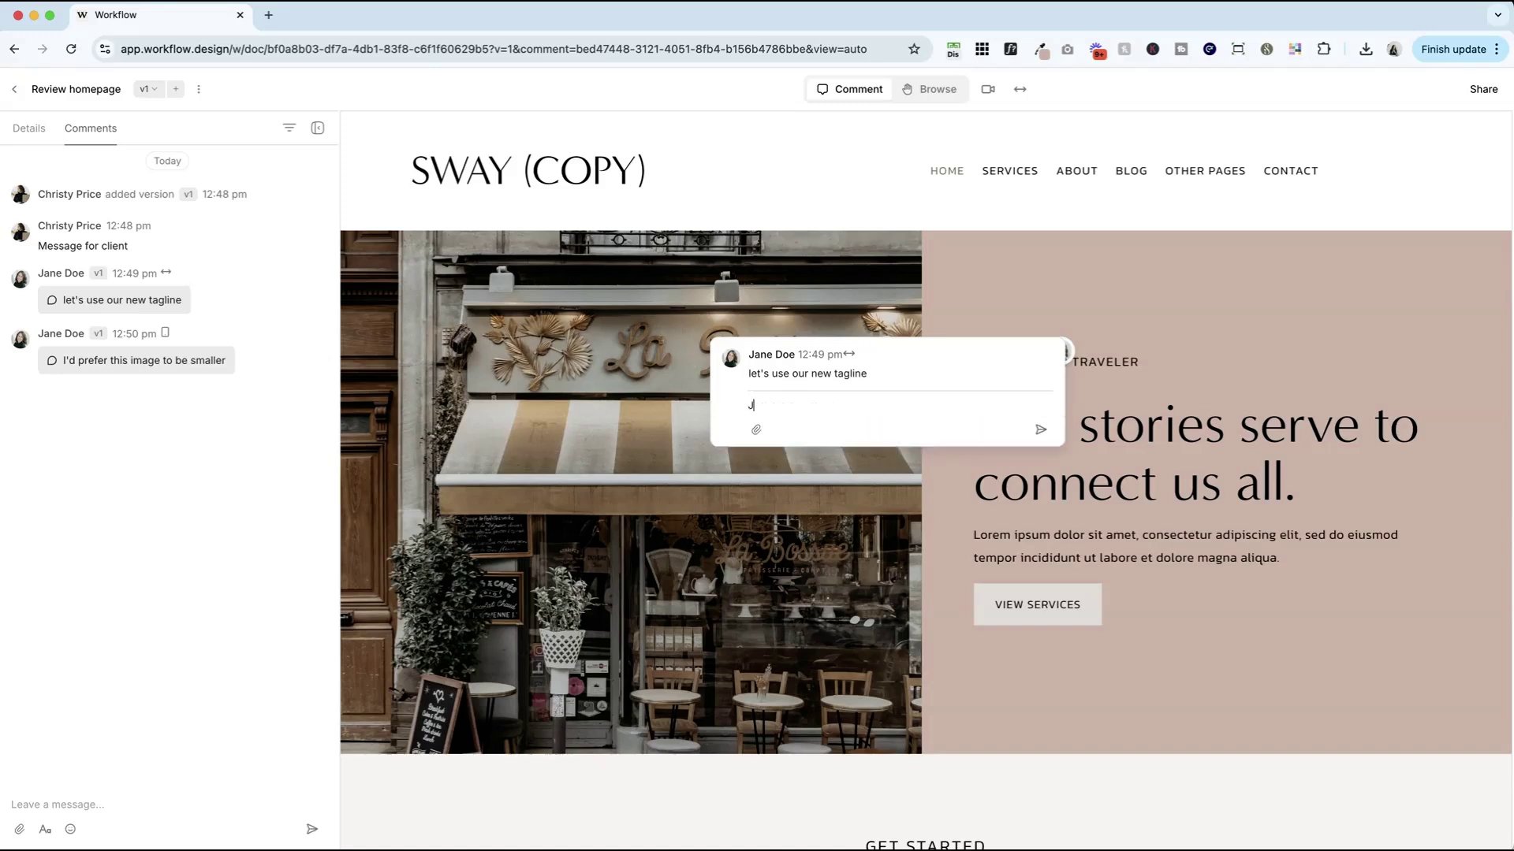
pyautogui.write('Just to confirm "new tal')
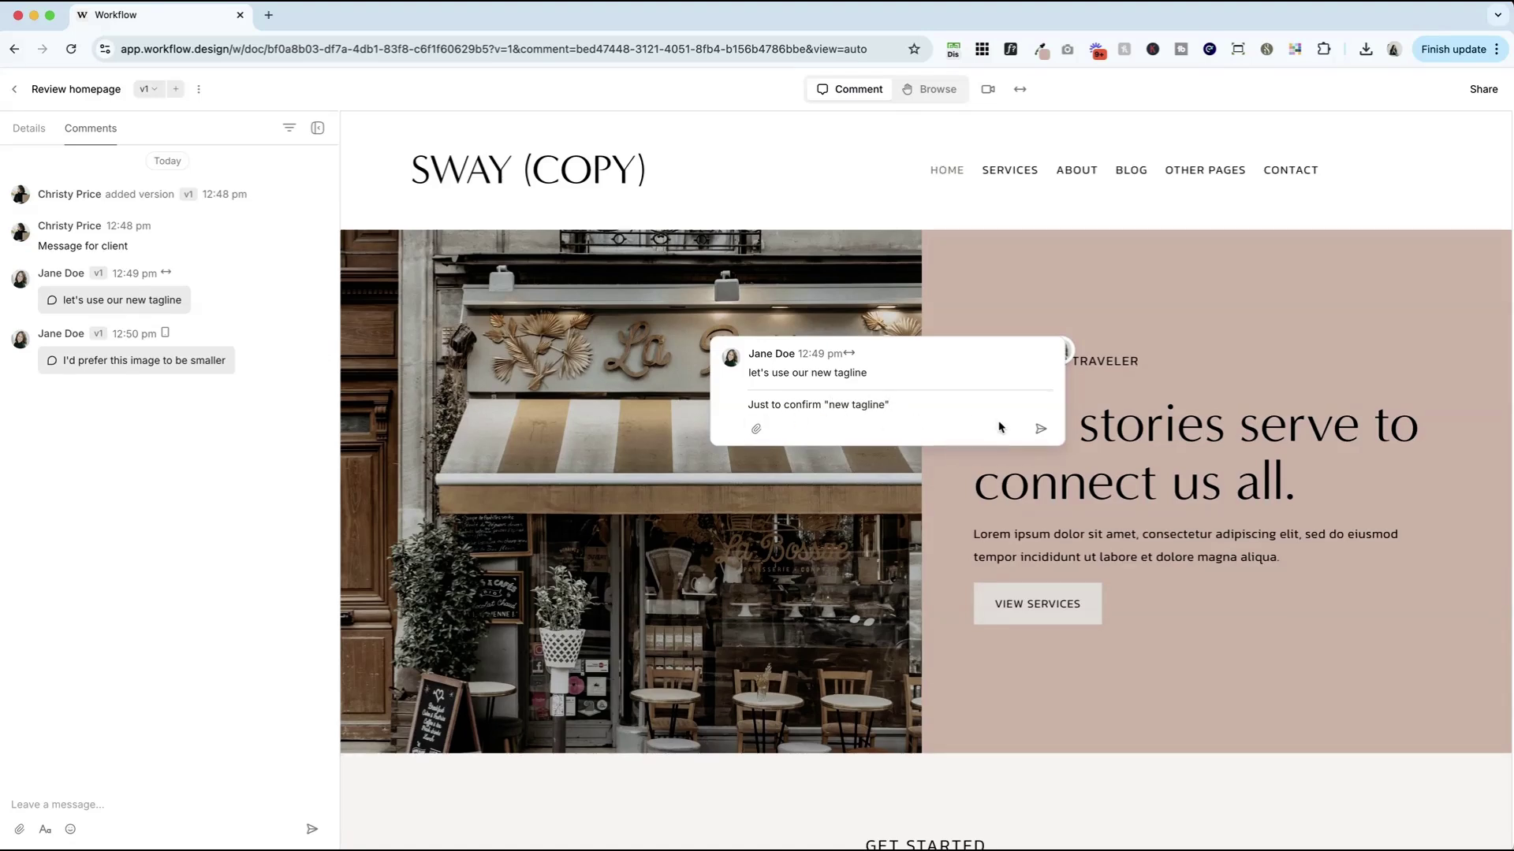
pyautogui.click(1040, 432)
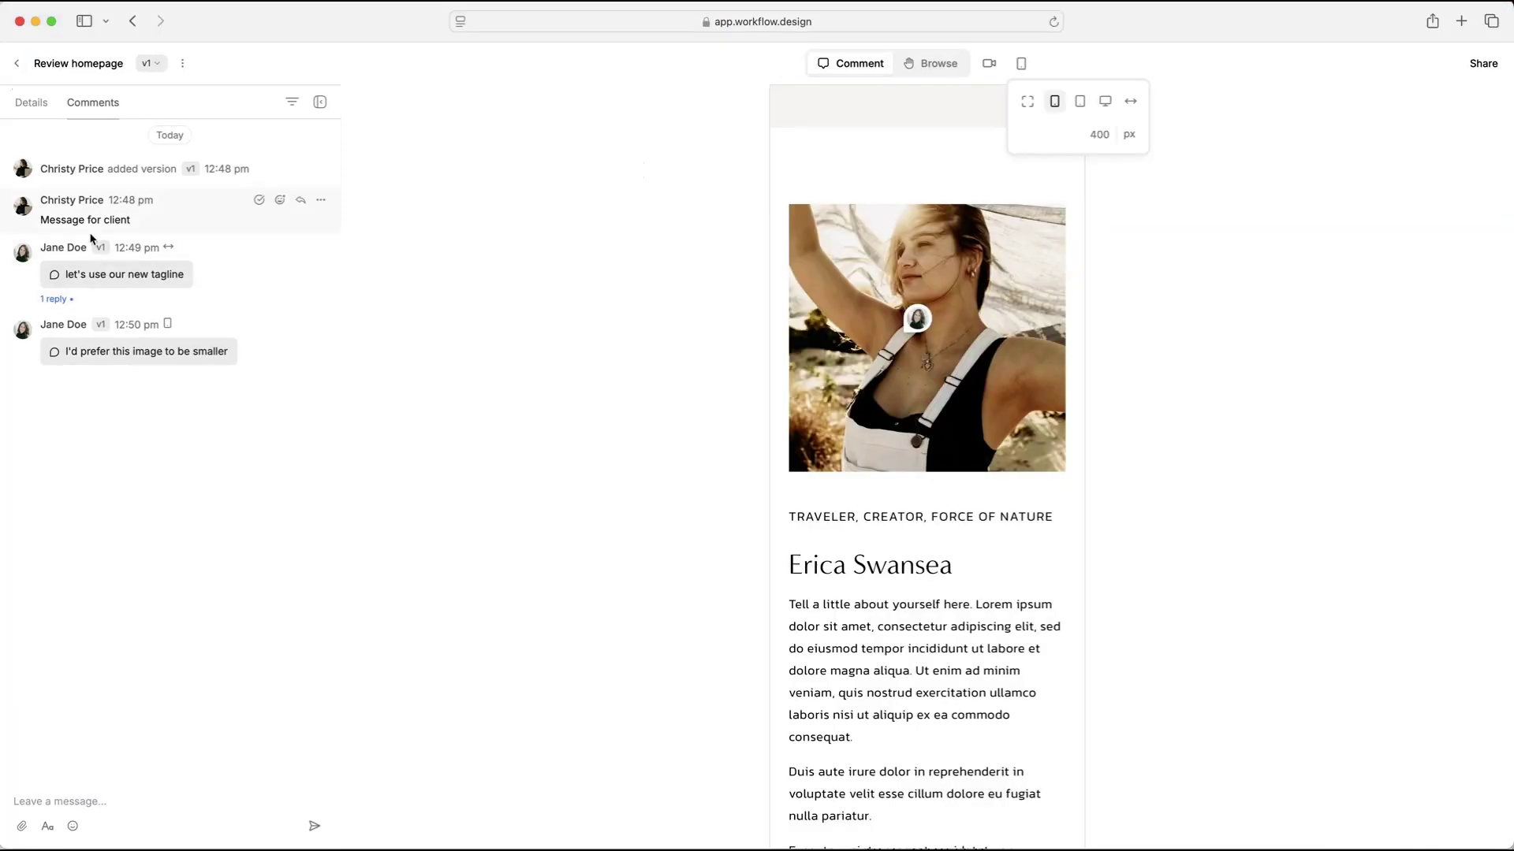
# Add the reply 'yes, perfect - thank you!' to the tagline thread
pyautogui.click(55, 299)
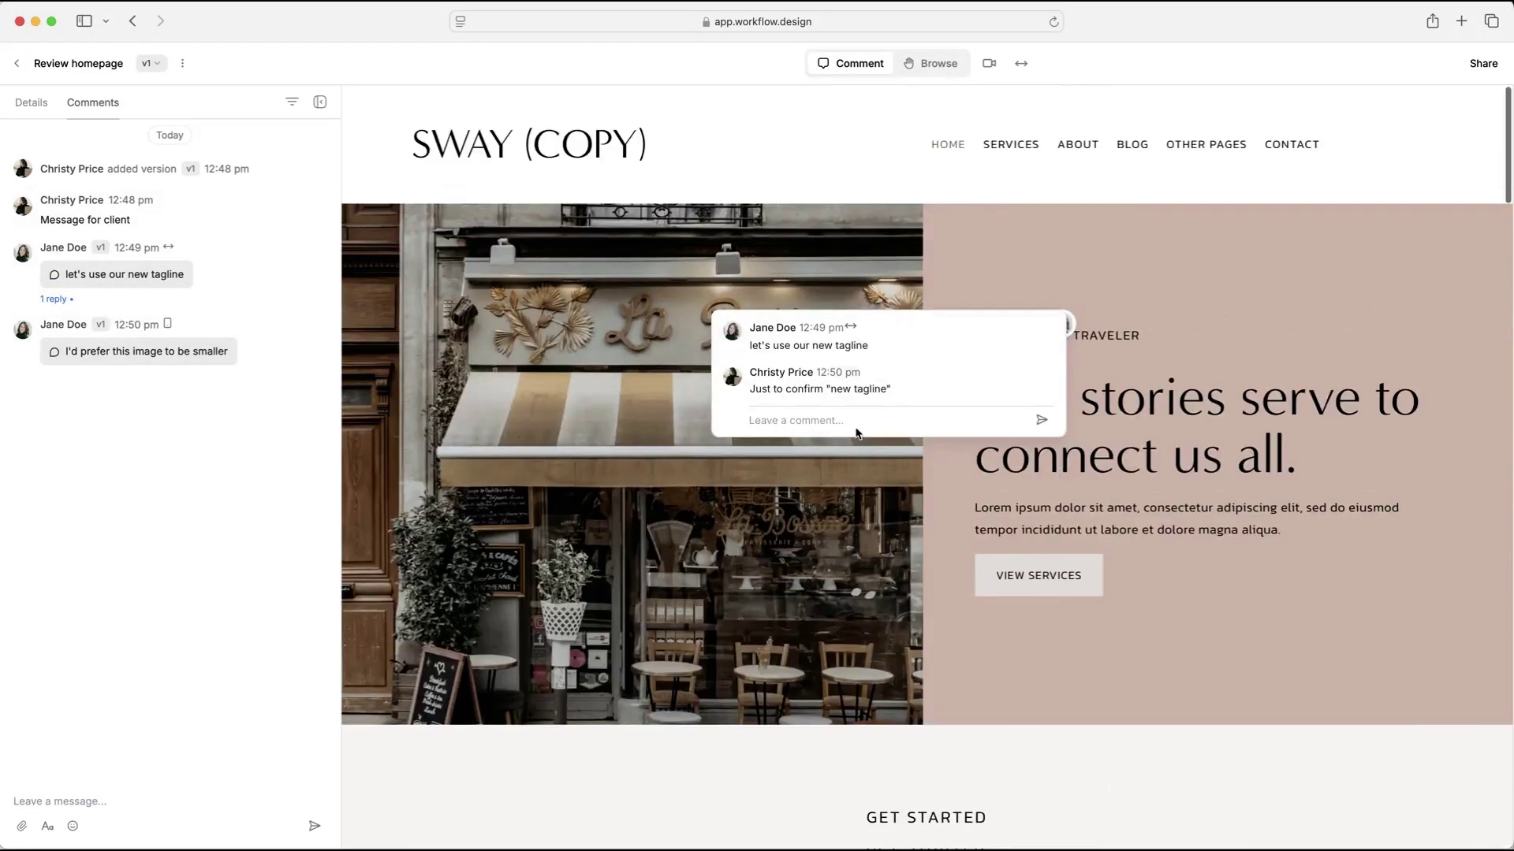
pyautogui.write('yes, perfect - thank you')
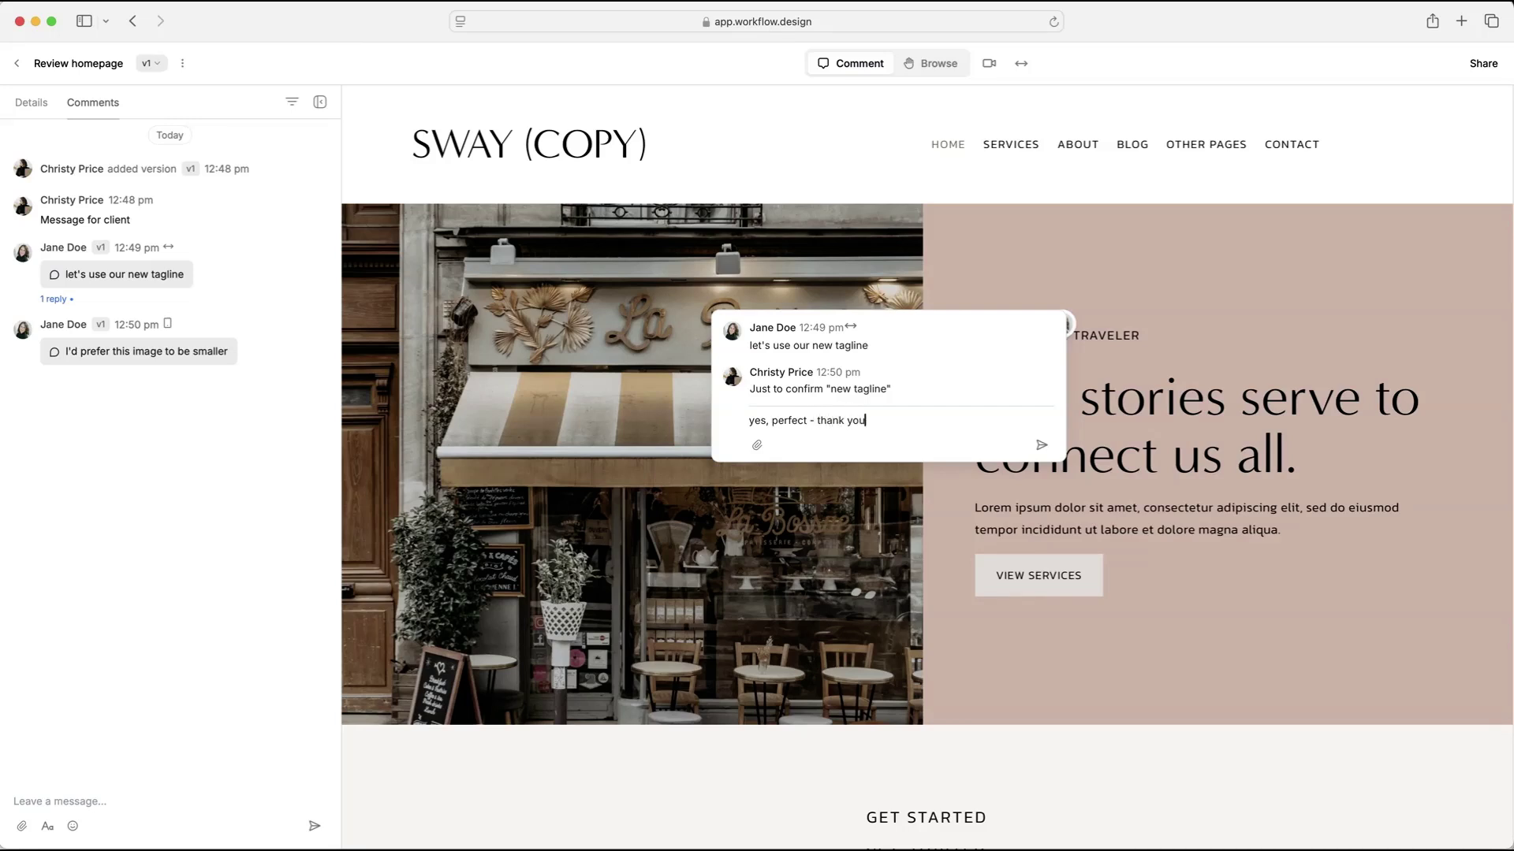
pyautogui.write('!')
pyautogui.press('Return')
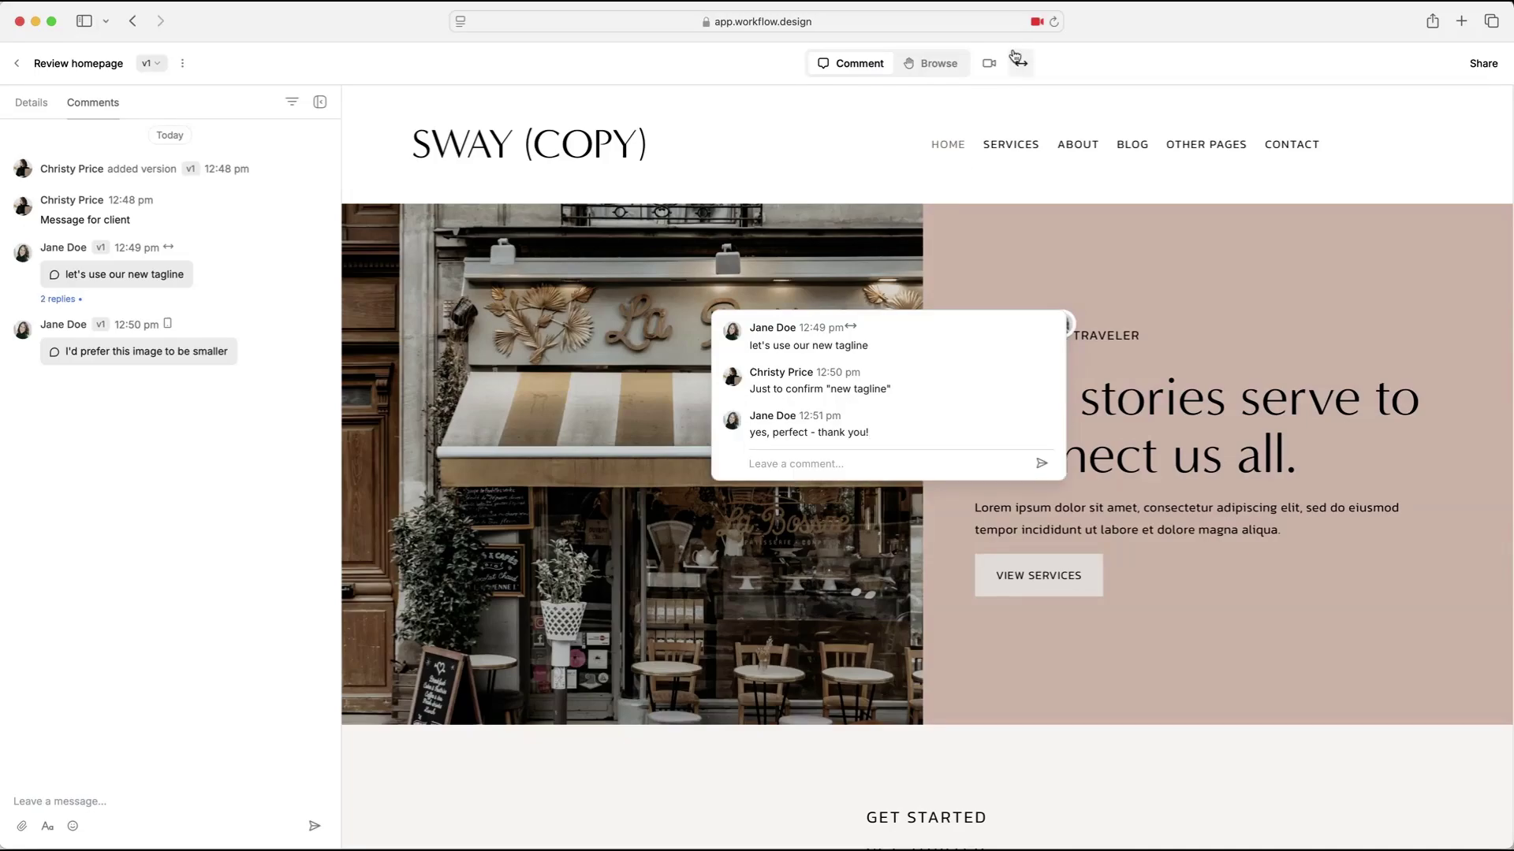
pyautogui.click(989, 63)
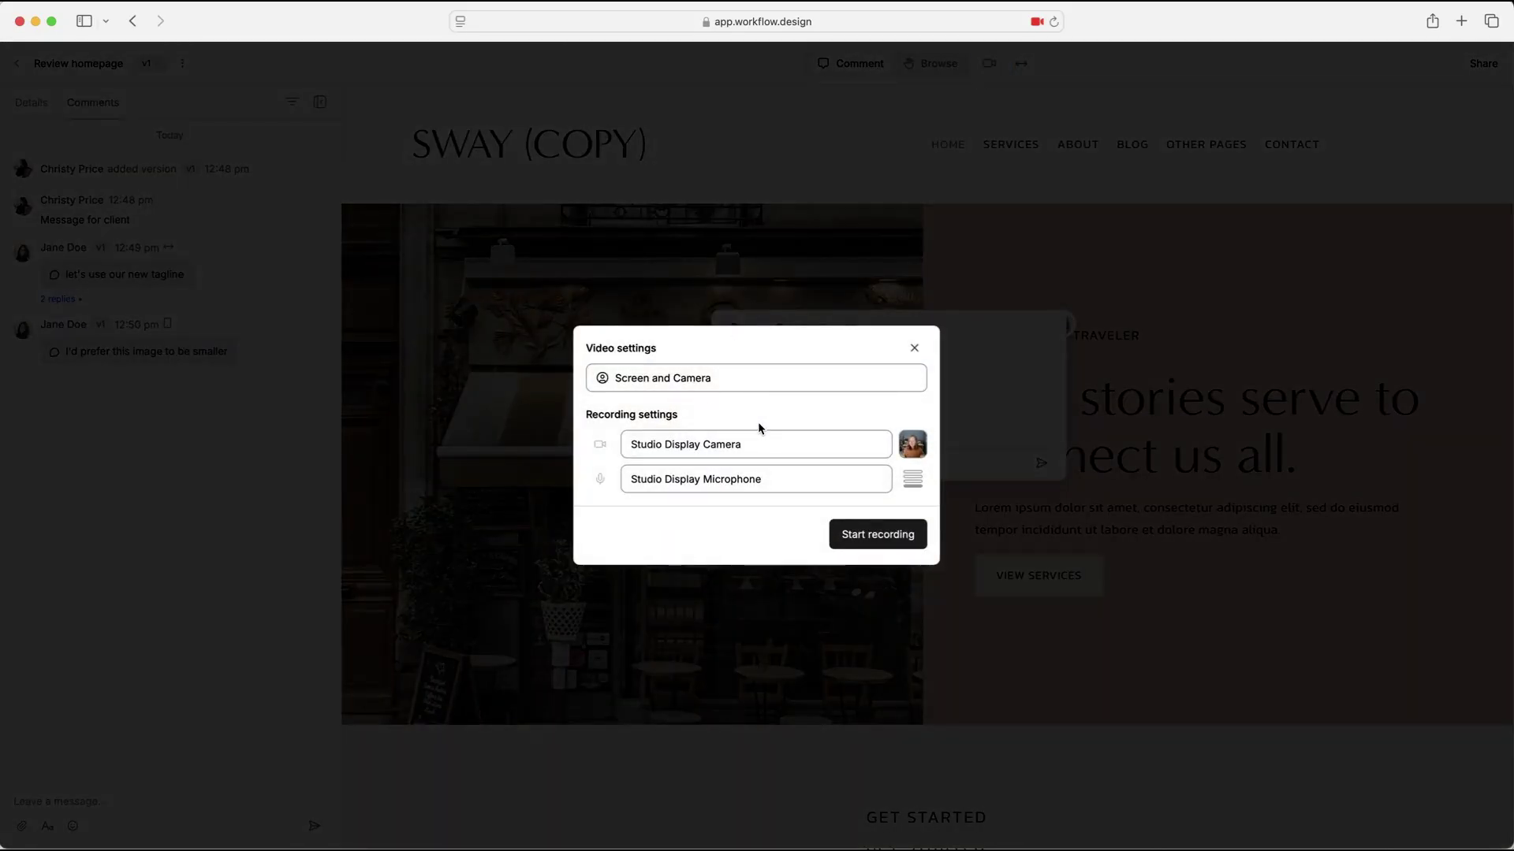
pyautogui.click(914, 348)
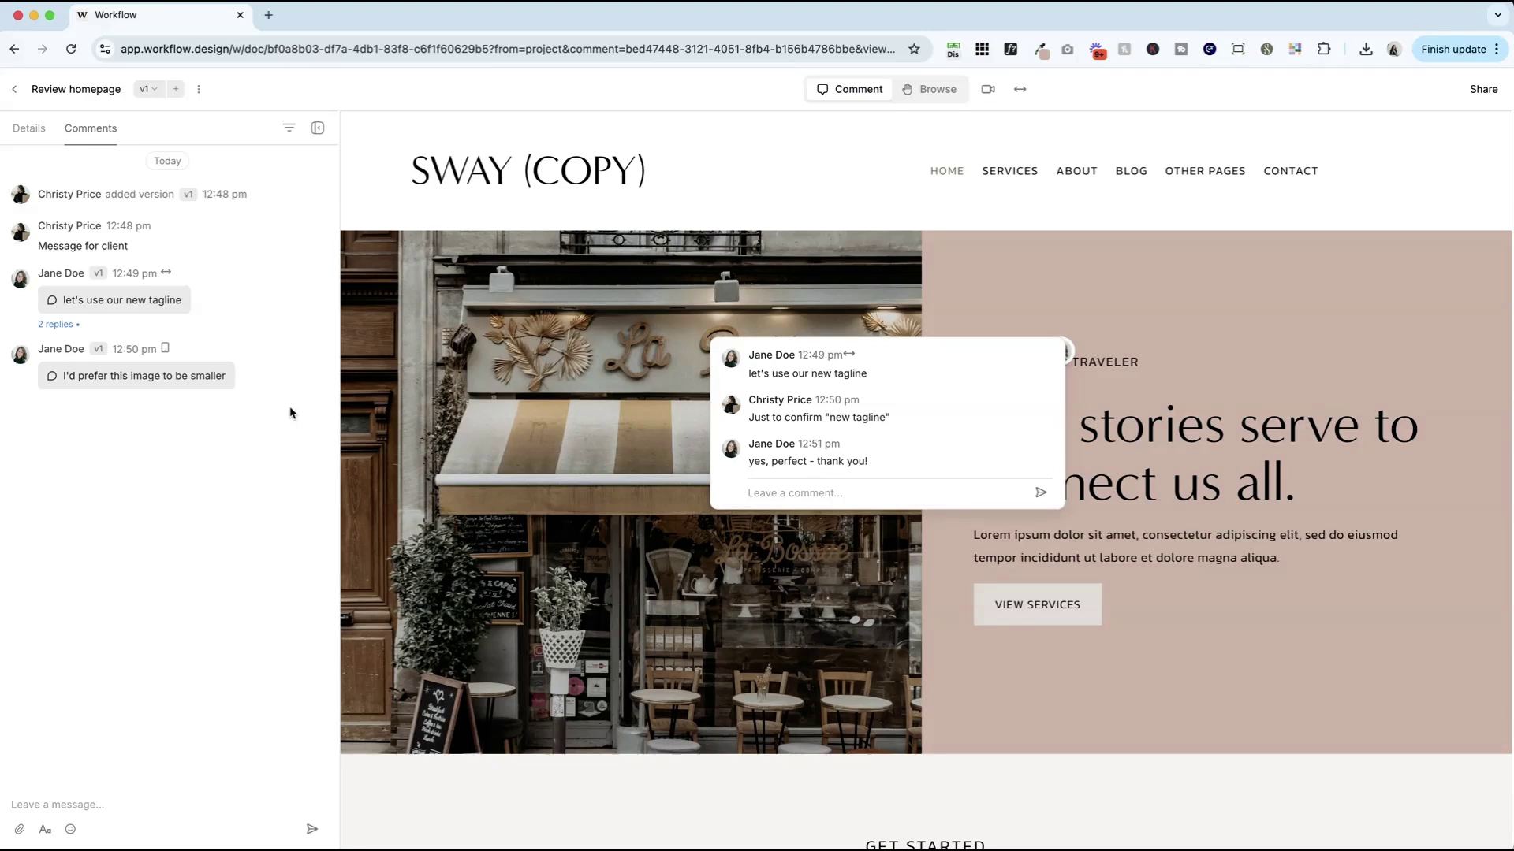
pyautogui.click(176, 92)
pyautogui.click(640, 535)
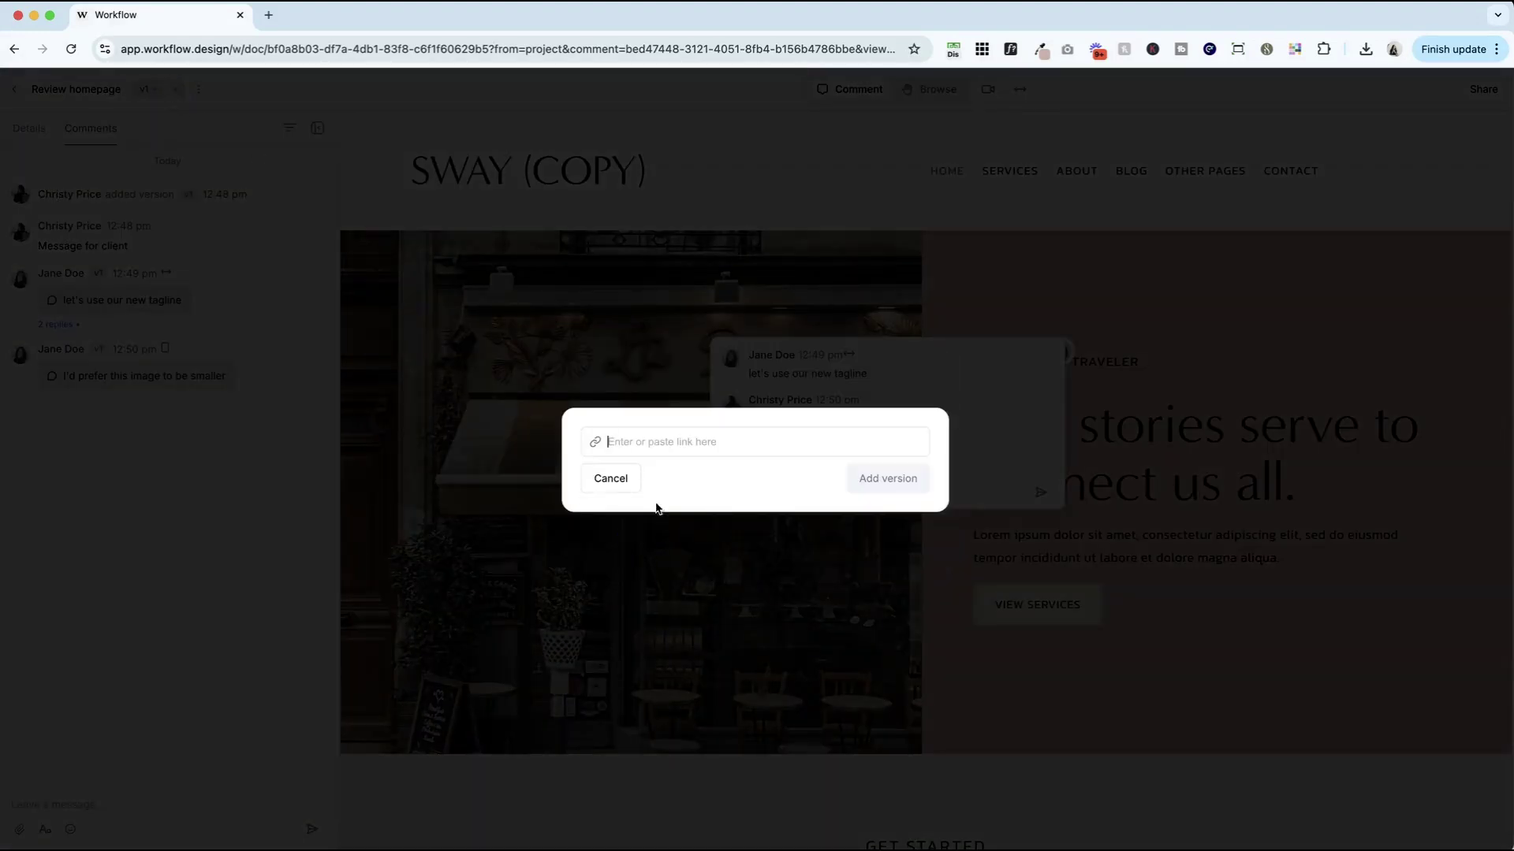
pyautogui.write('https://website-demo-workflow.squarespace.com/')
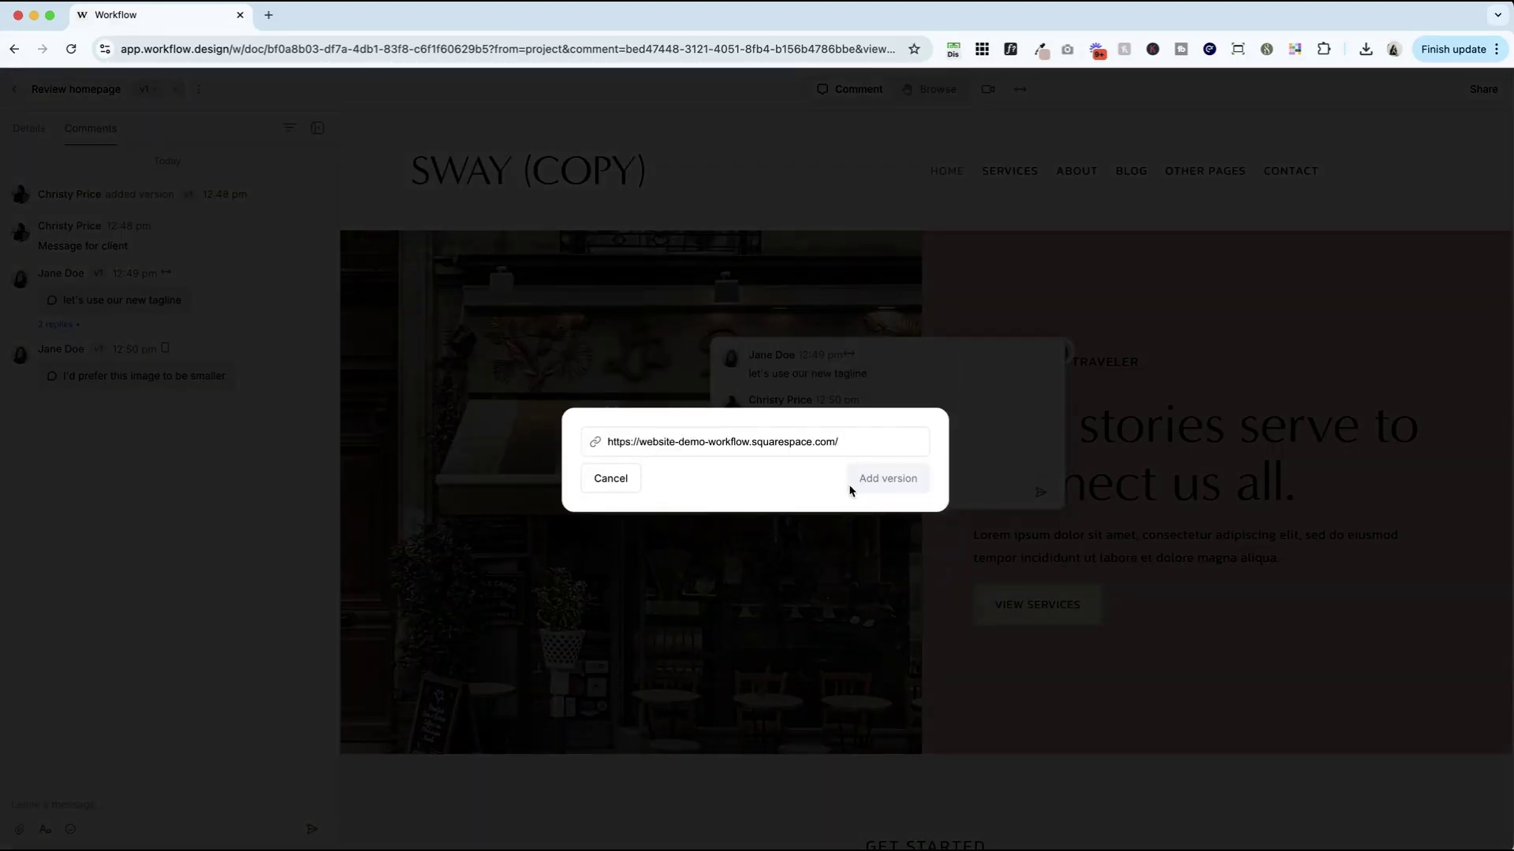
pyautogui.click(887, 478)
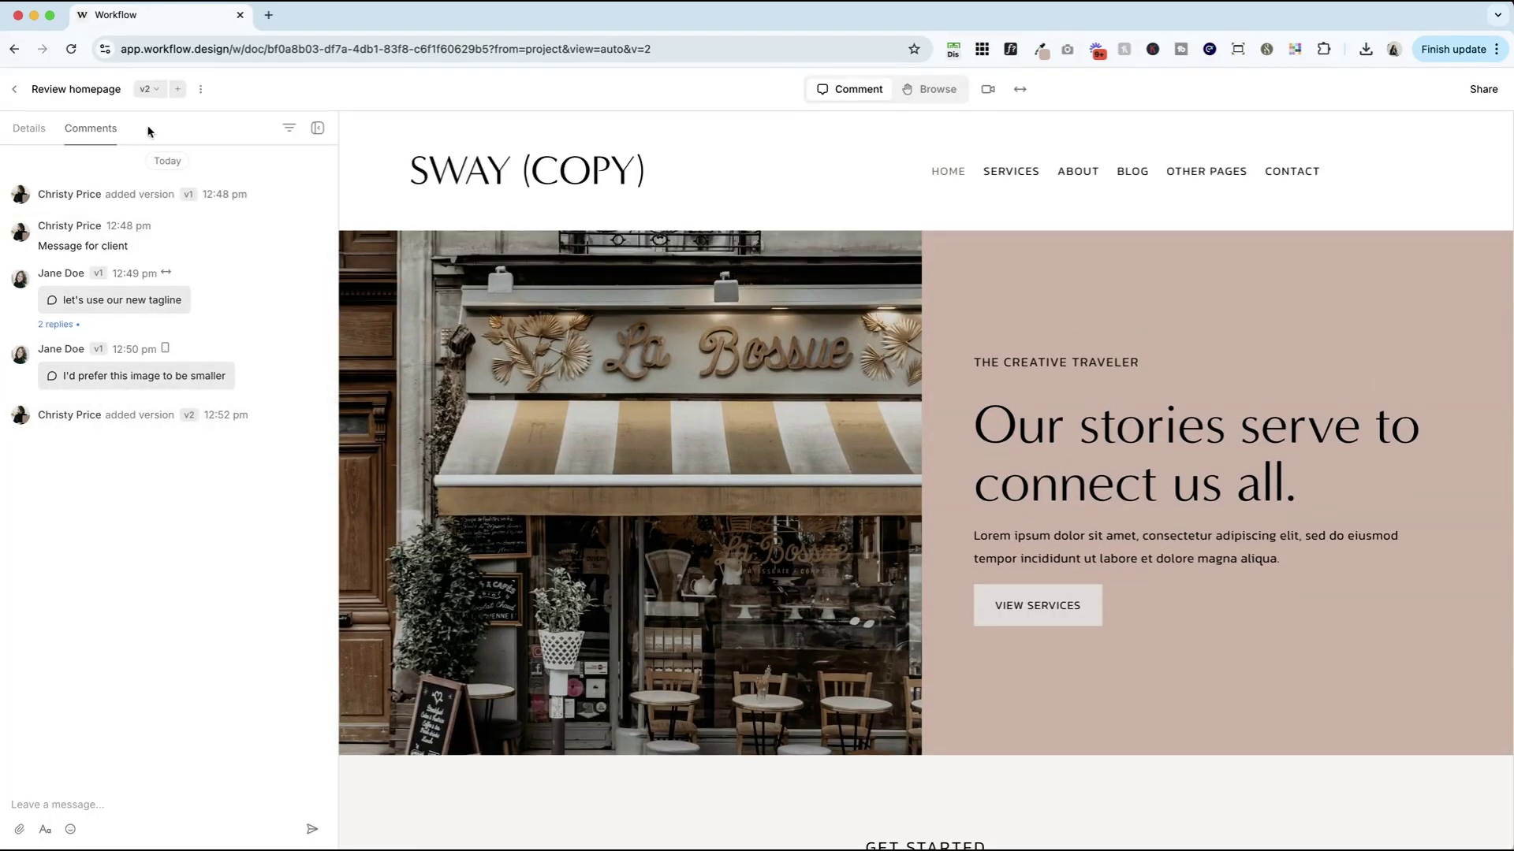
# Check version v1 in the version list, then switch back to v2
pyautogui.click(147, 89)
pyautogui.click(162, 141)
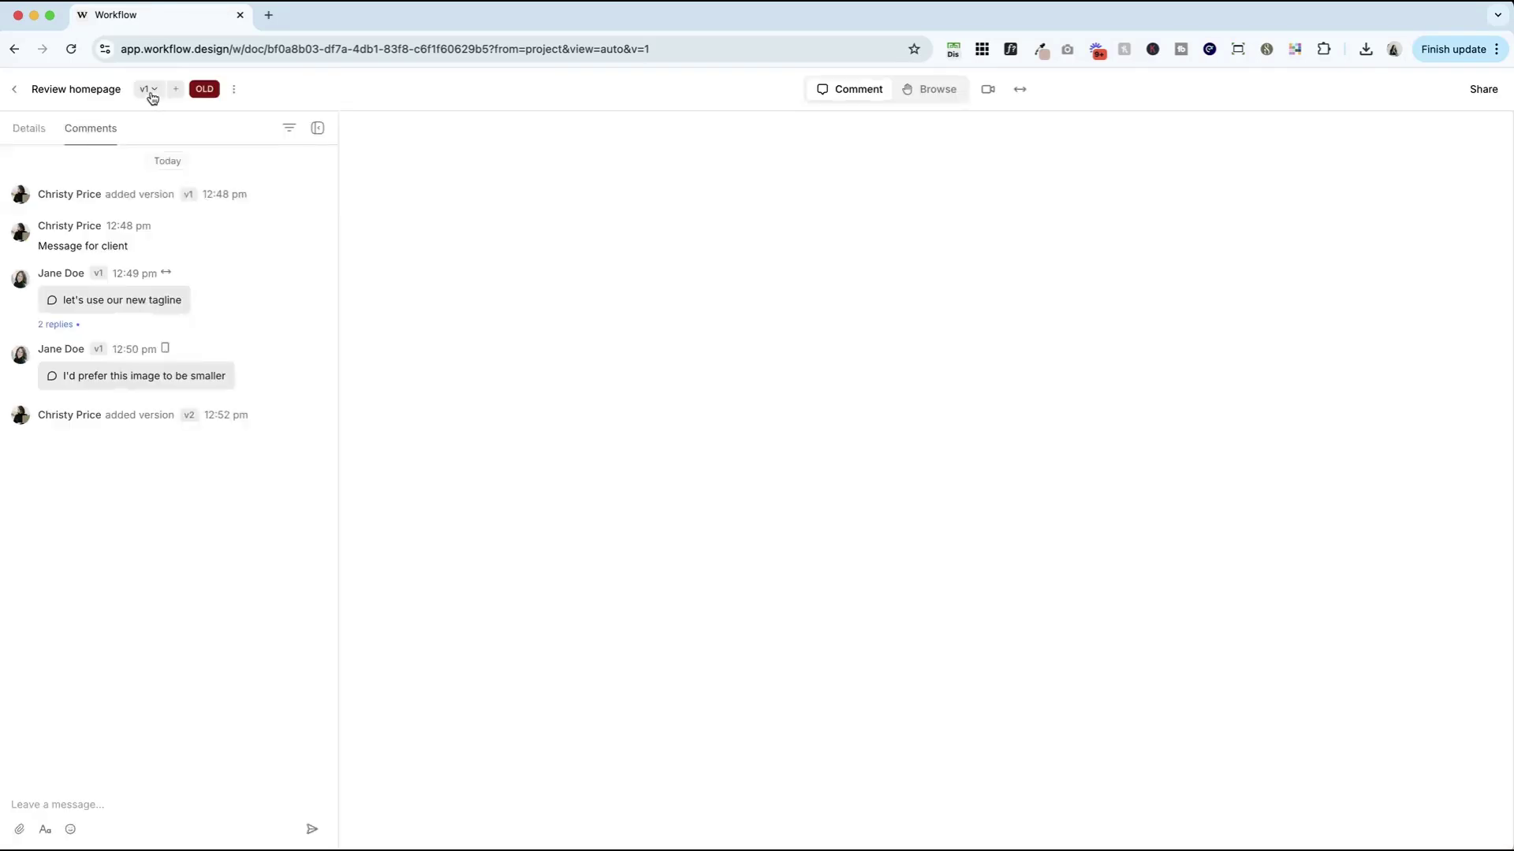
pyautogui.click(152, 92)
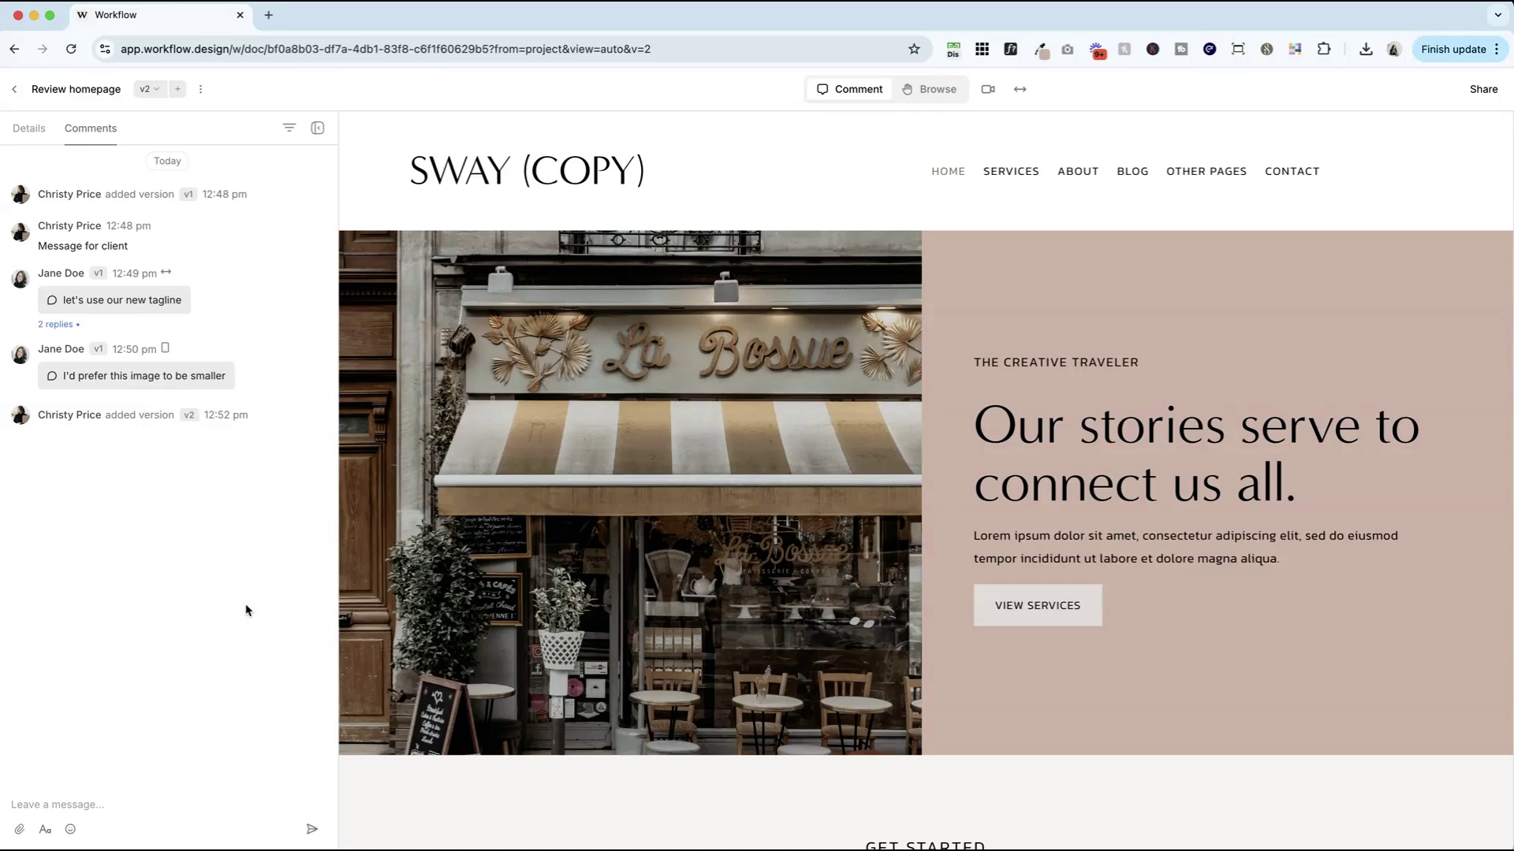
# Enable approvals in the task Details and approve version v2 of Review homepage
pyautogui.click(30, 128)
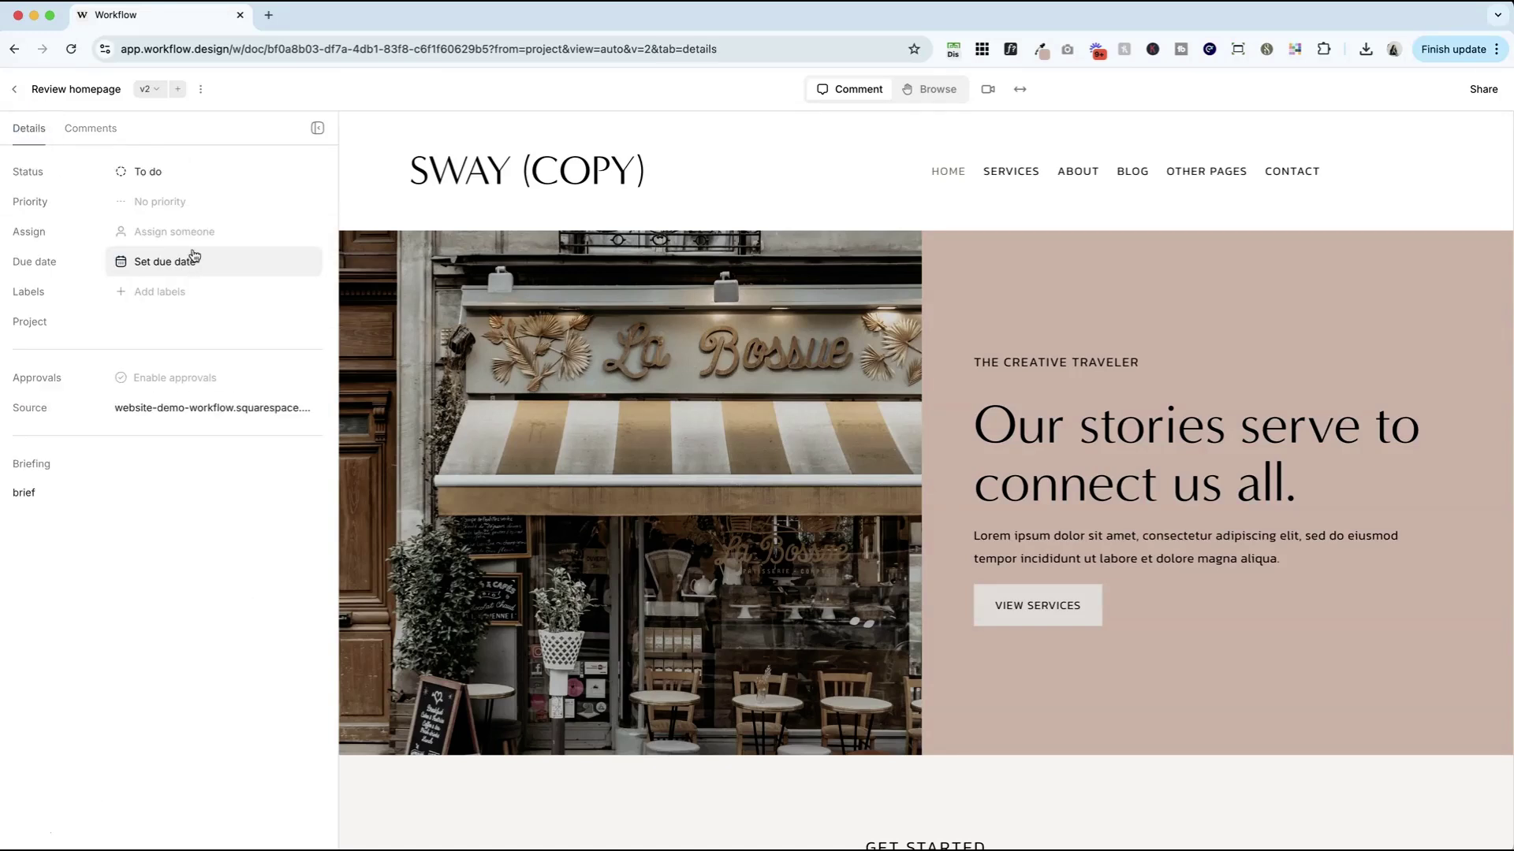
pyautogui.click(190, 382)
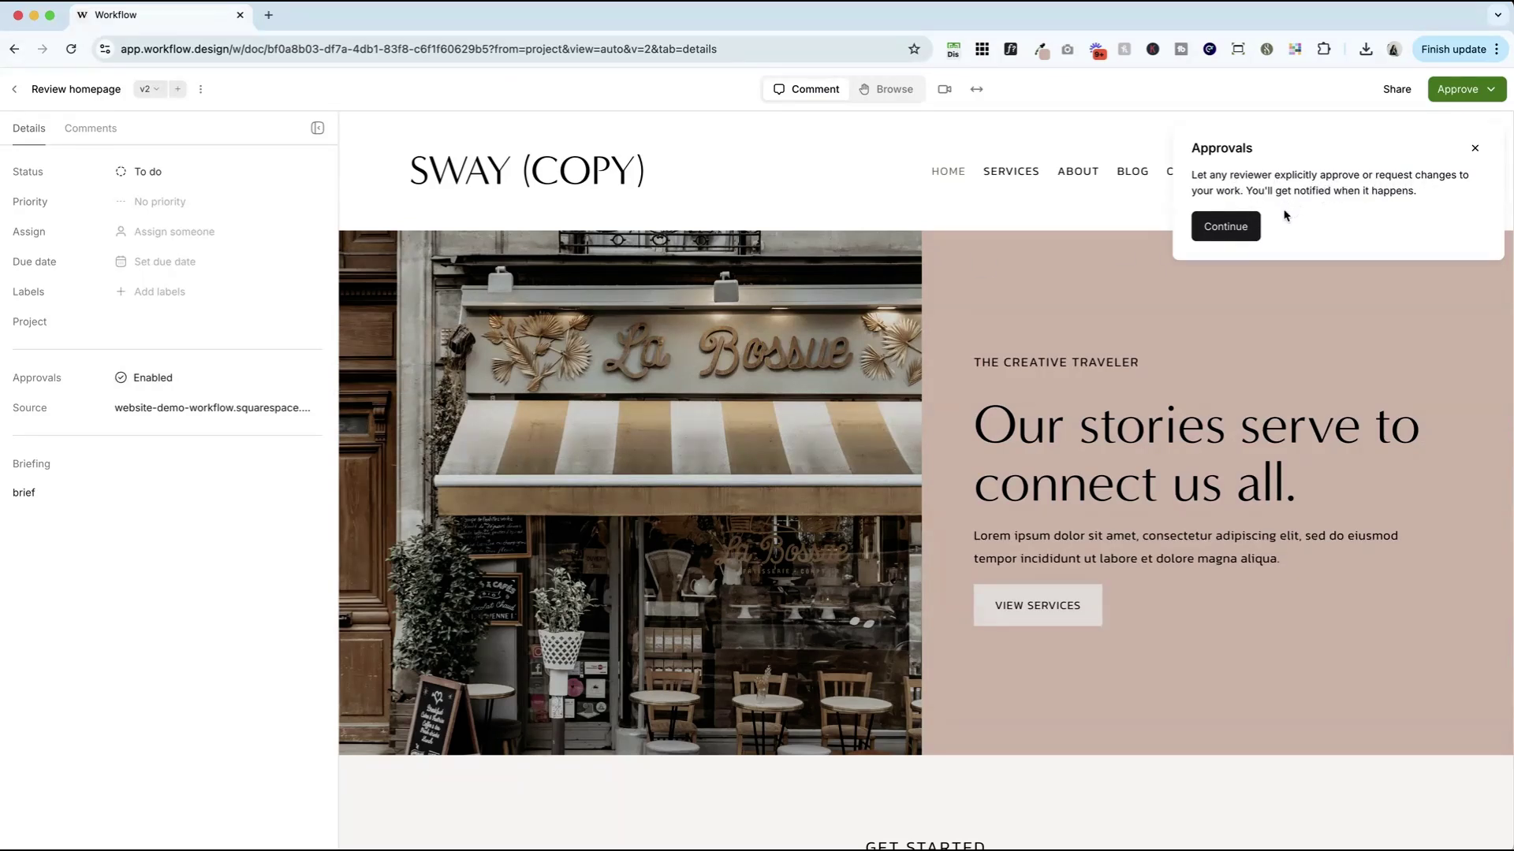
pyautogui.click(1226, 228)
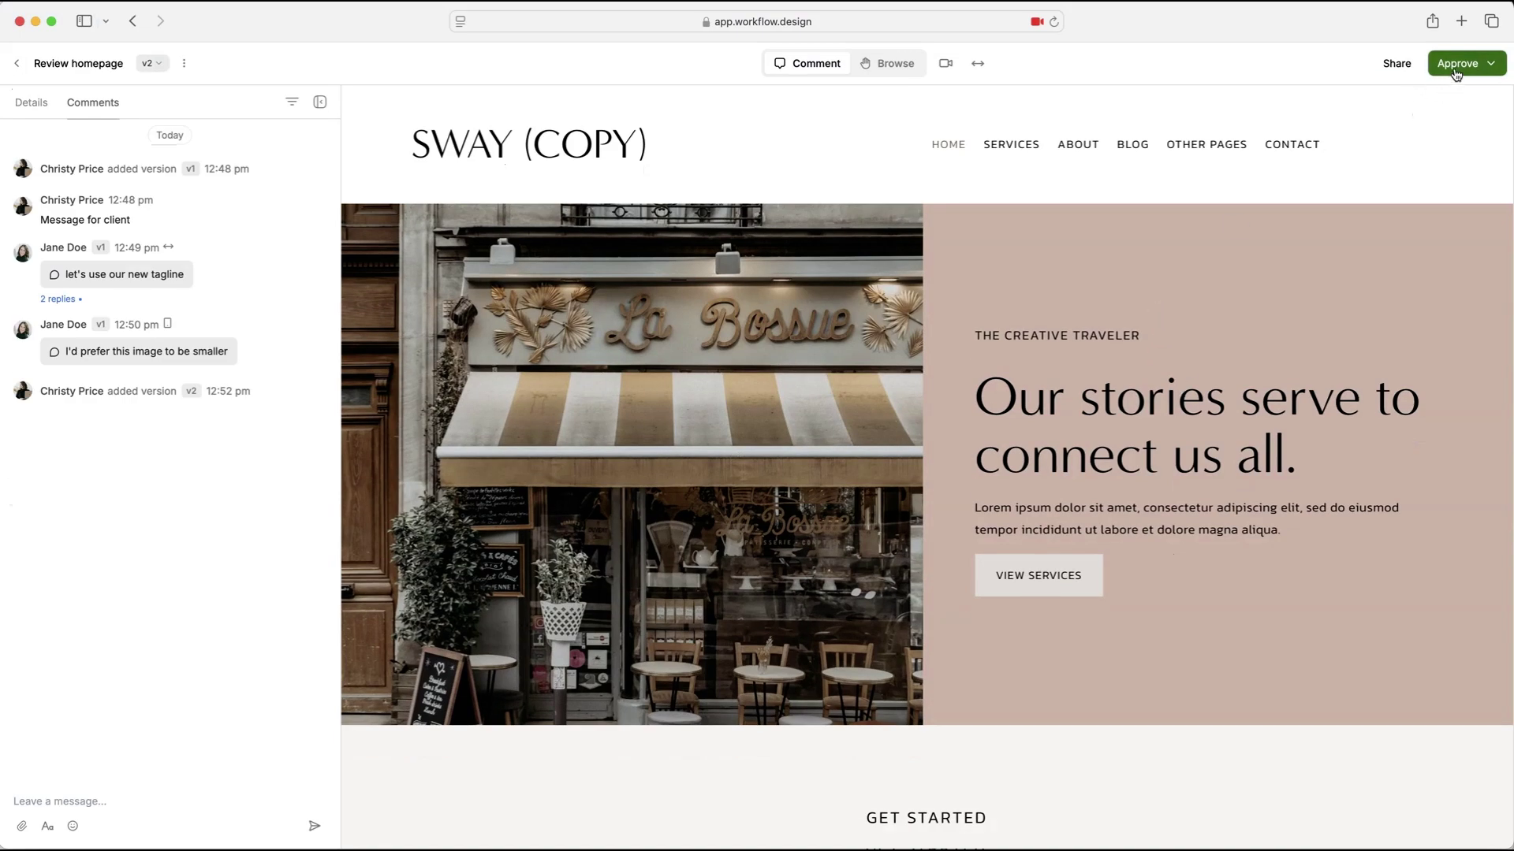
pyautogui.click(1457, 70)
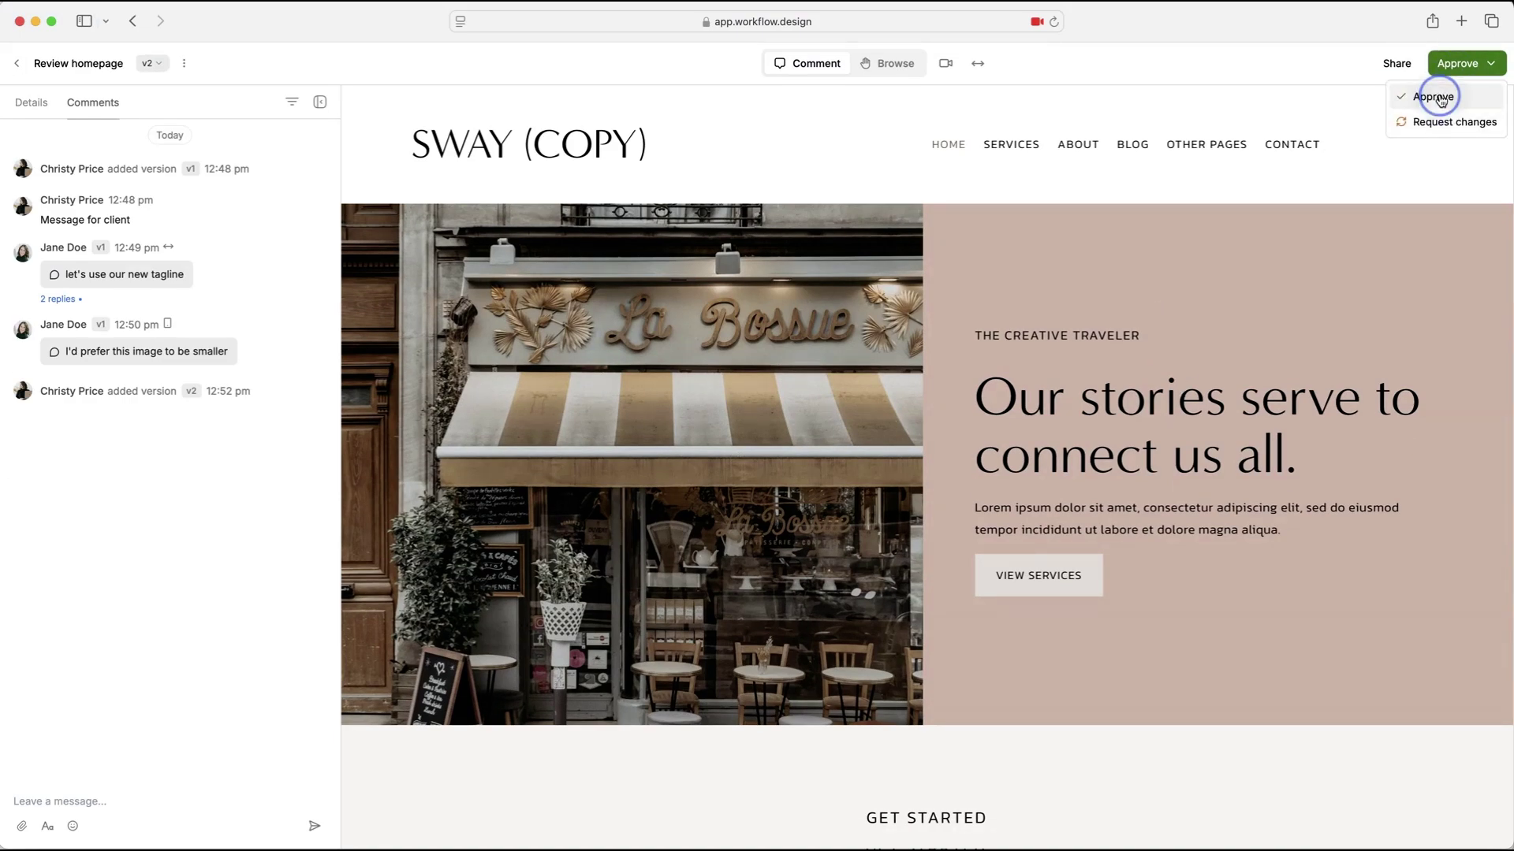
pyautogui.click(1441, 98)
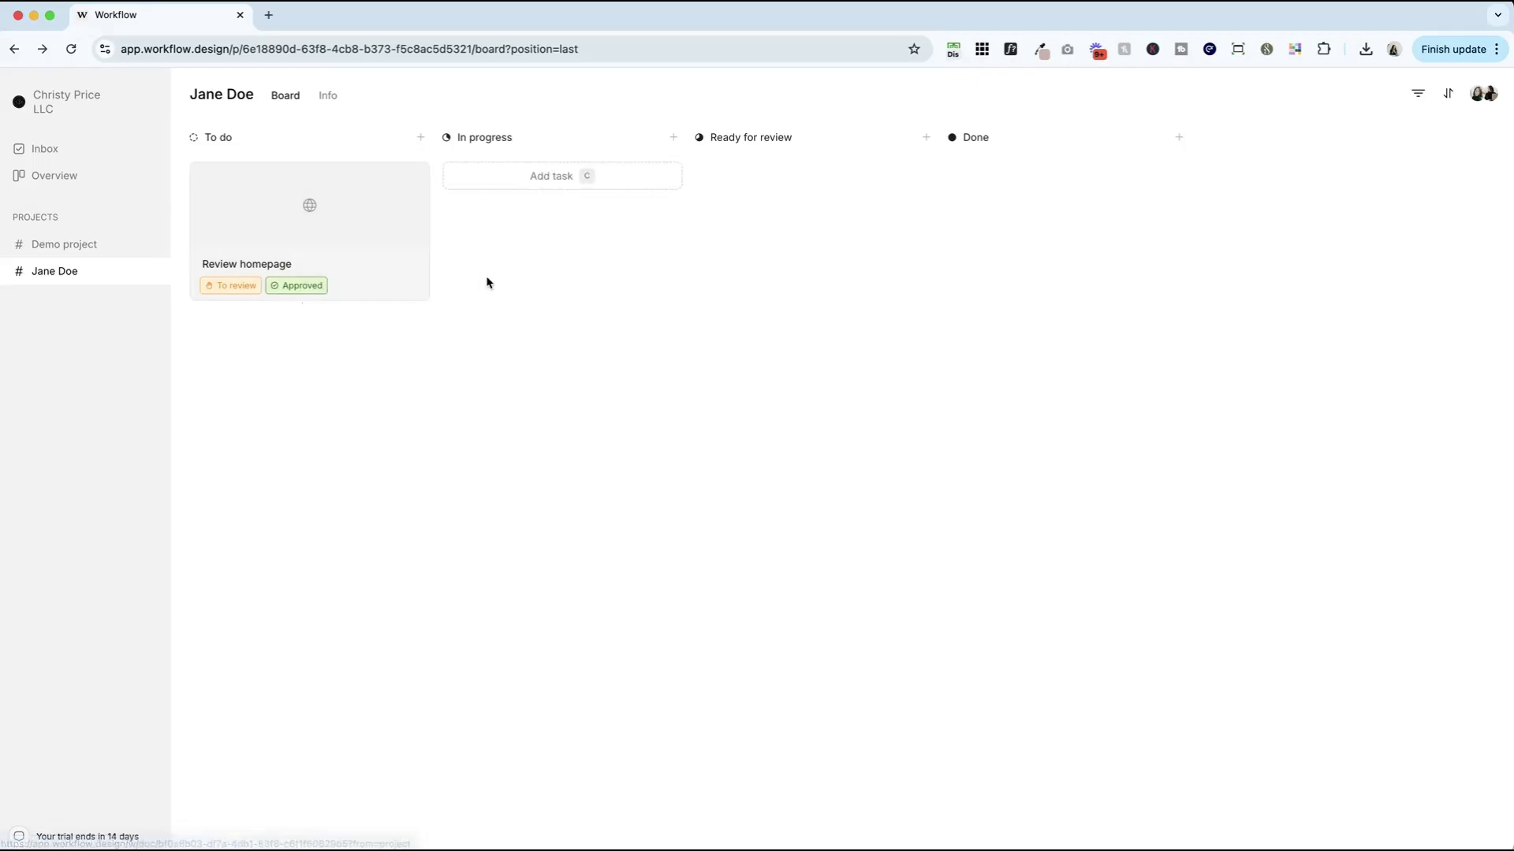
# Drag the Review homepage card from the To do column into Done
pyautogui.moveTo(246, 288); pyautogui.dragTo(994, 252)
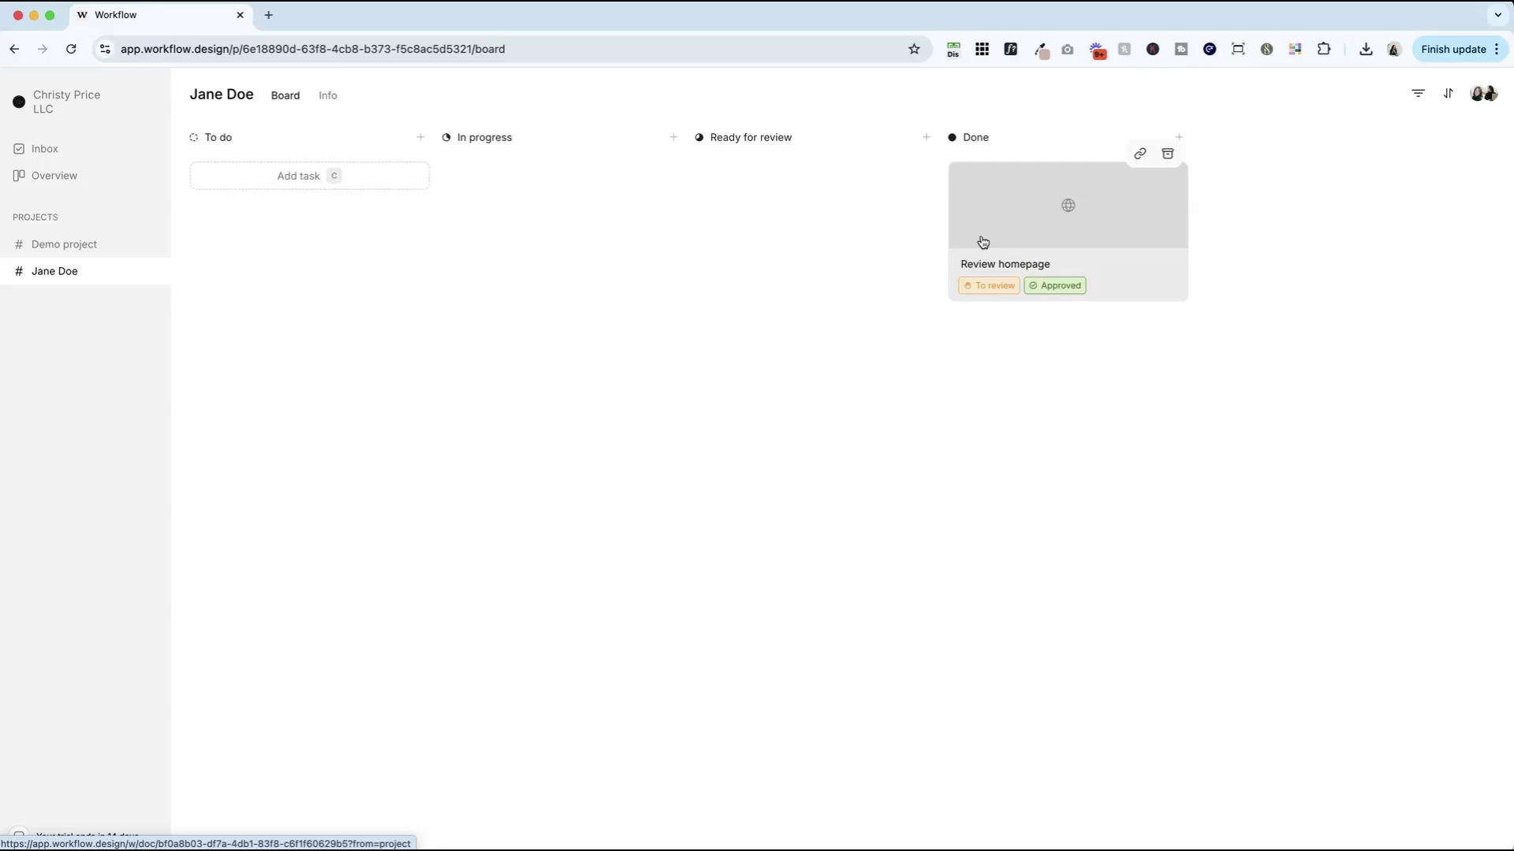
# Reopen the Review homepage task from the board to view approved v2 and its full comment thread
pyautogui.click(983, 242)
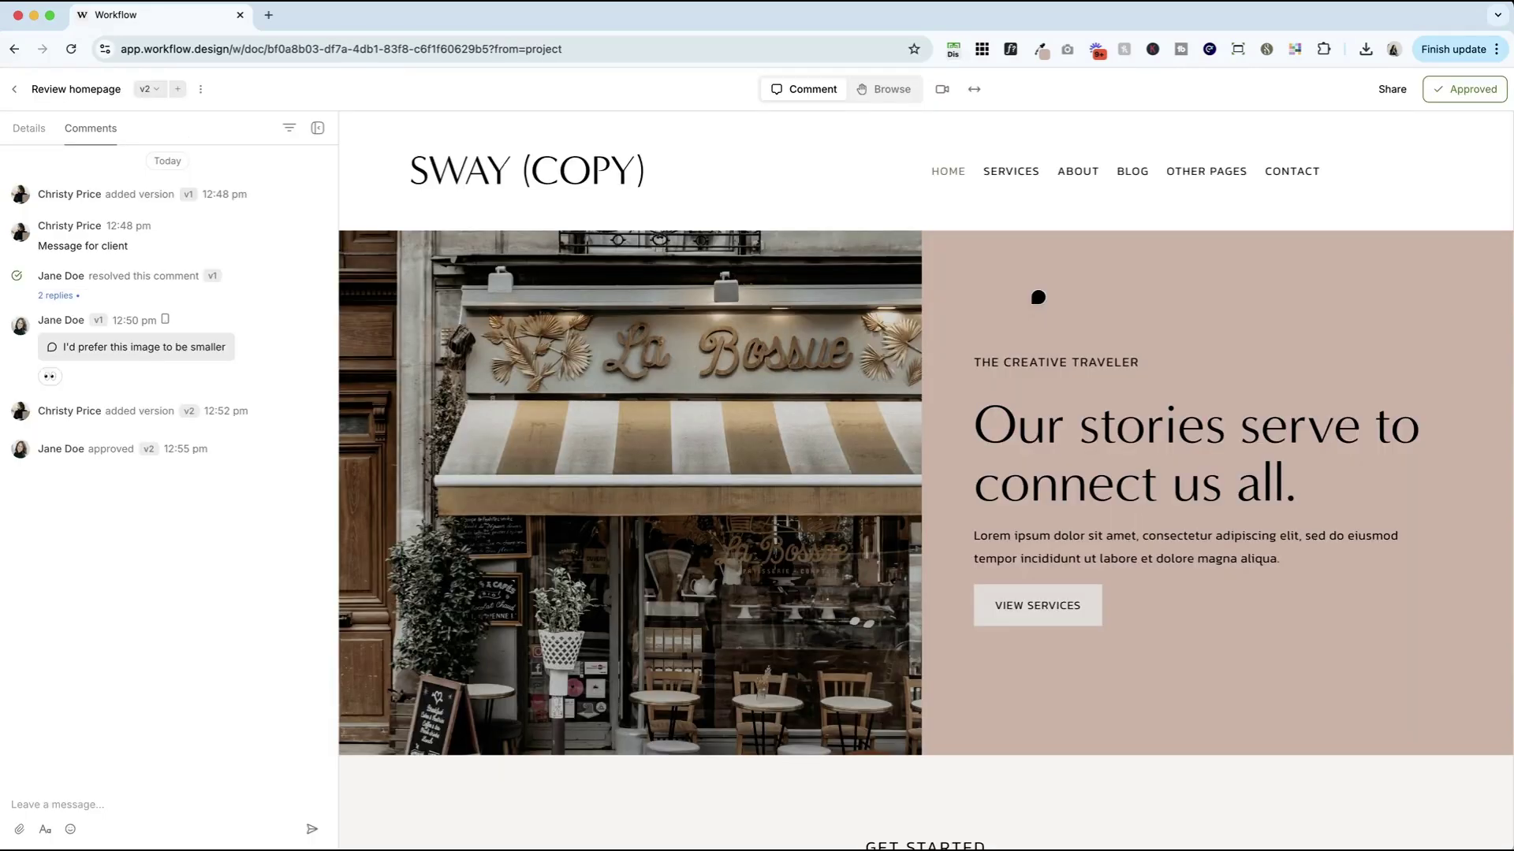